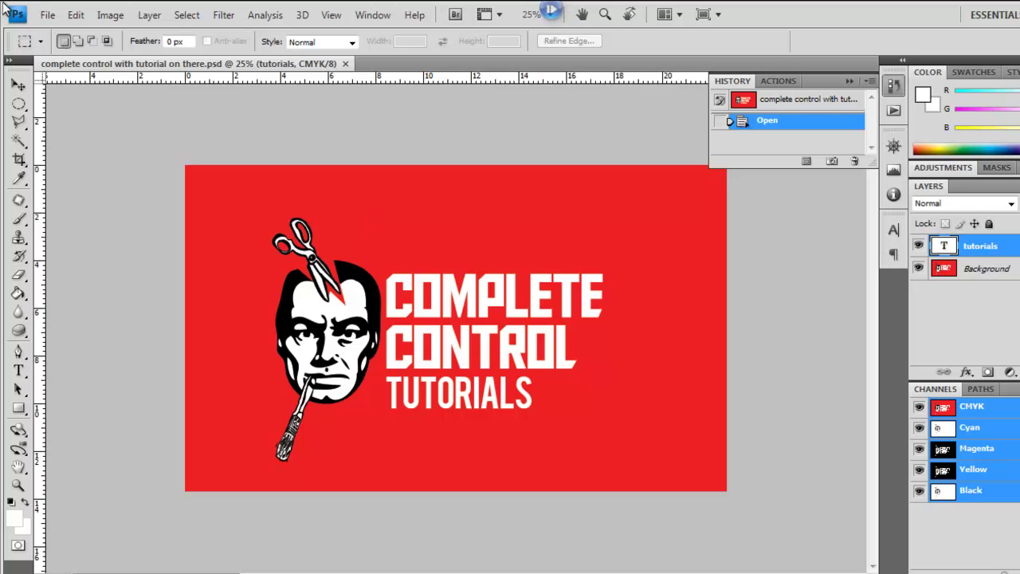
Open 'Stockholm Cathedral.jpg' from the Complete Control Tutorials folder on the Desktop
click(49, 17)
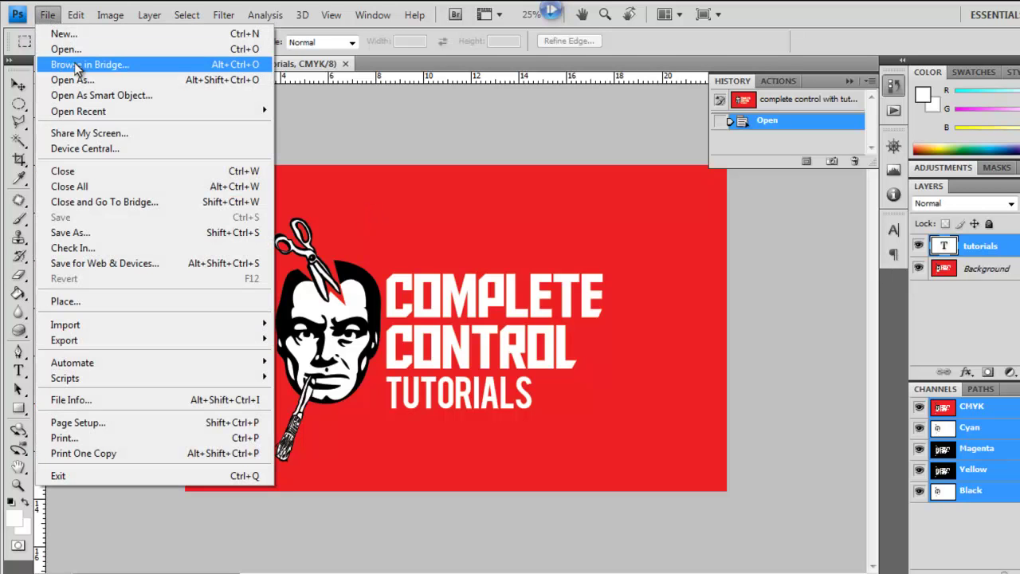
click(73, 51)
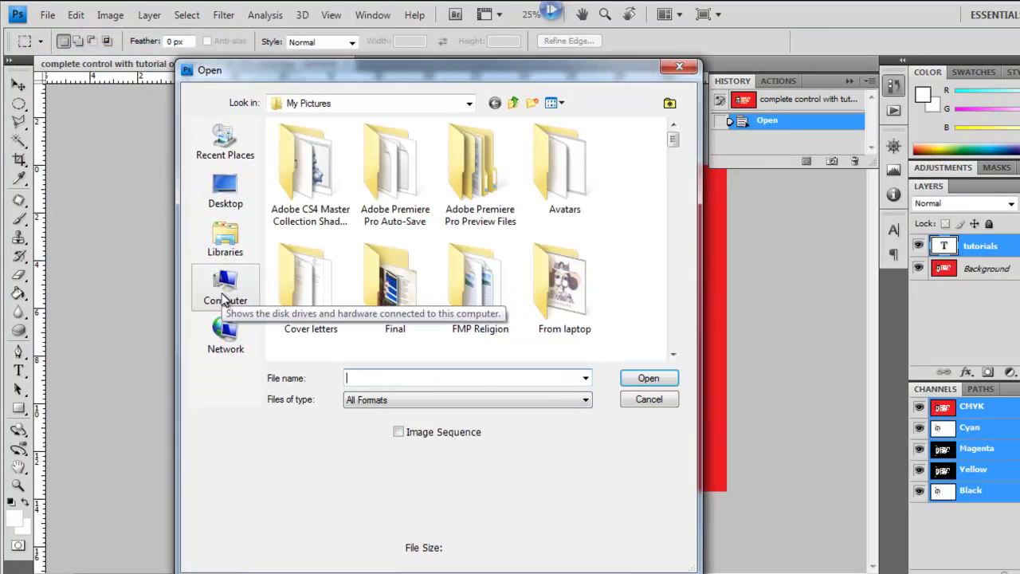
click(223, 292)
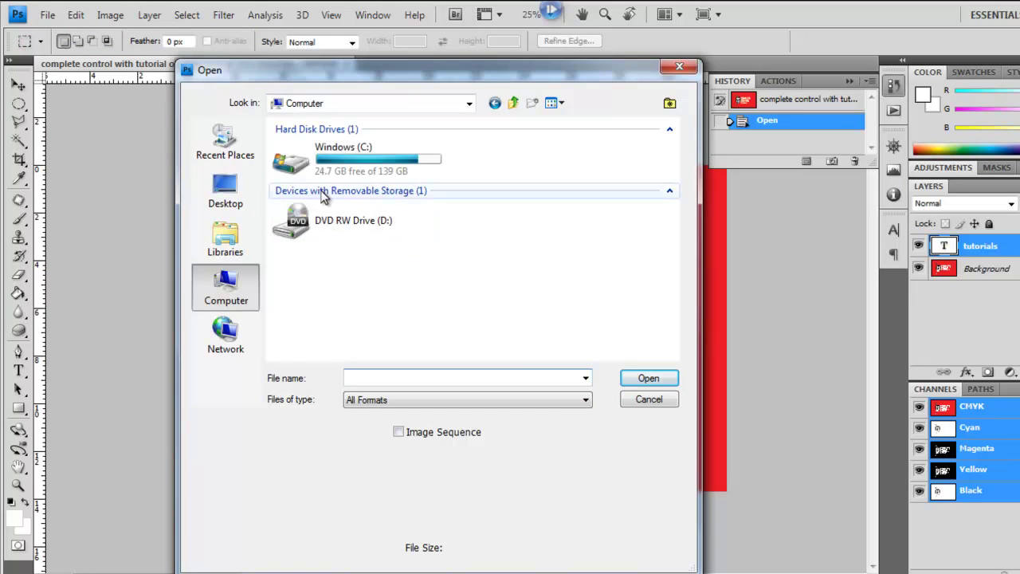
click(244, 204)
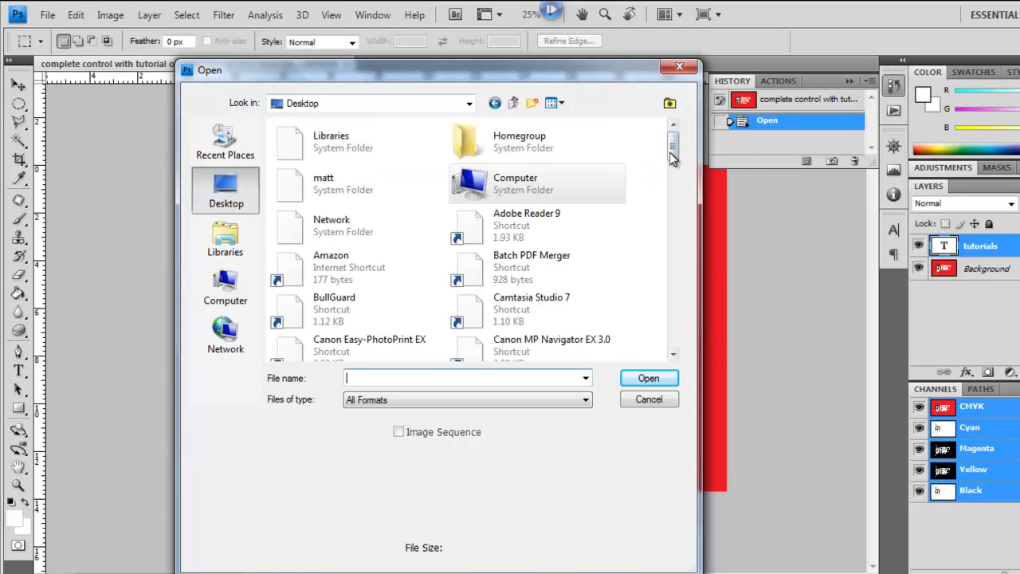
drag(670, 151, 671, 191)
double_click(285, 271)
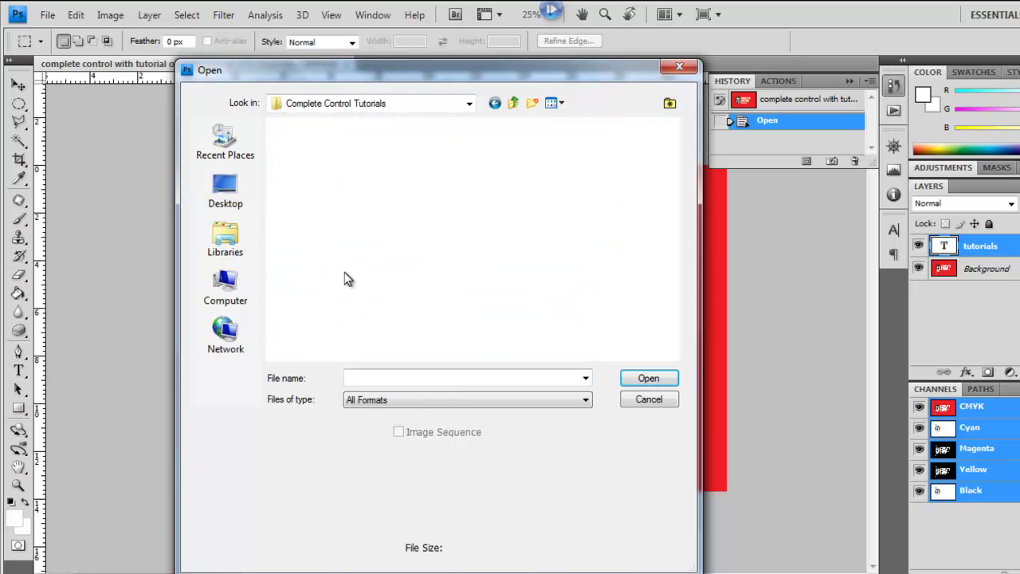
click(308, 172)
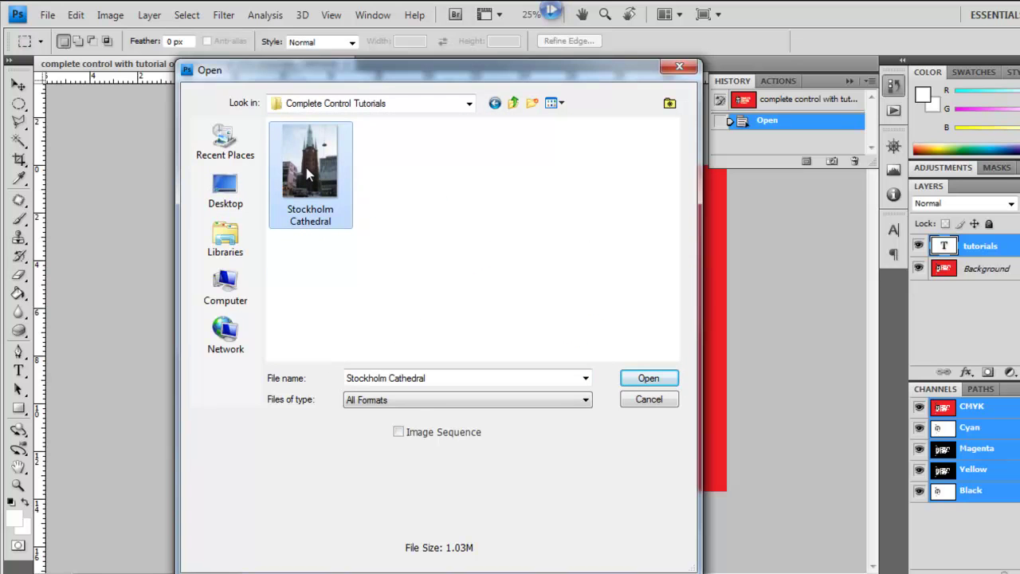
double_click(306, 167)
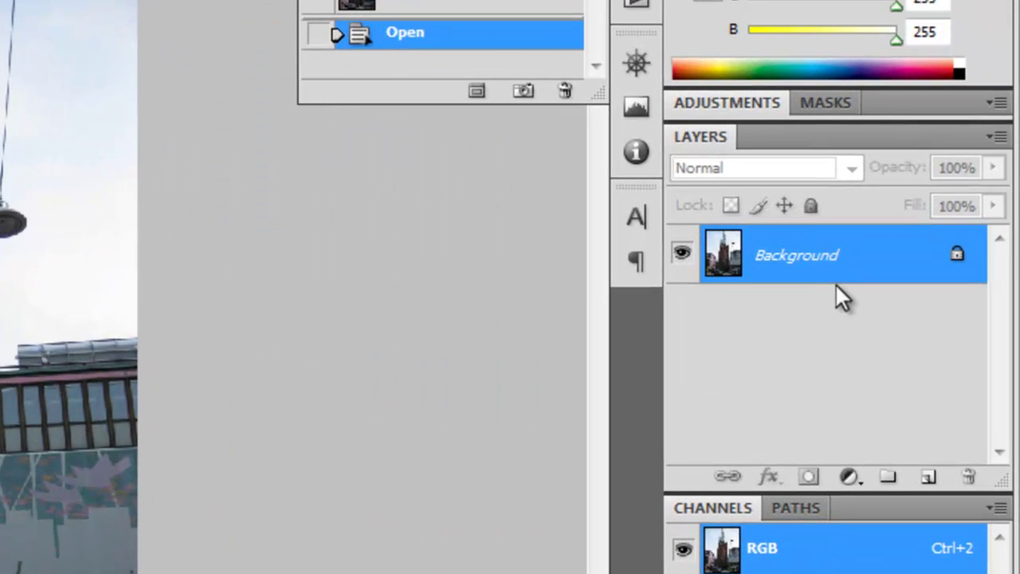
Duplicate the Background layer and switch to the Single Row Marquee tool
drag(834, 268, 925, 475)
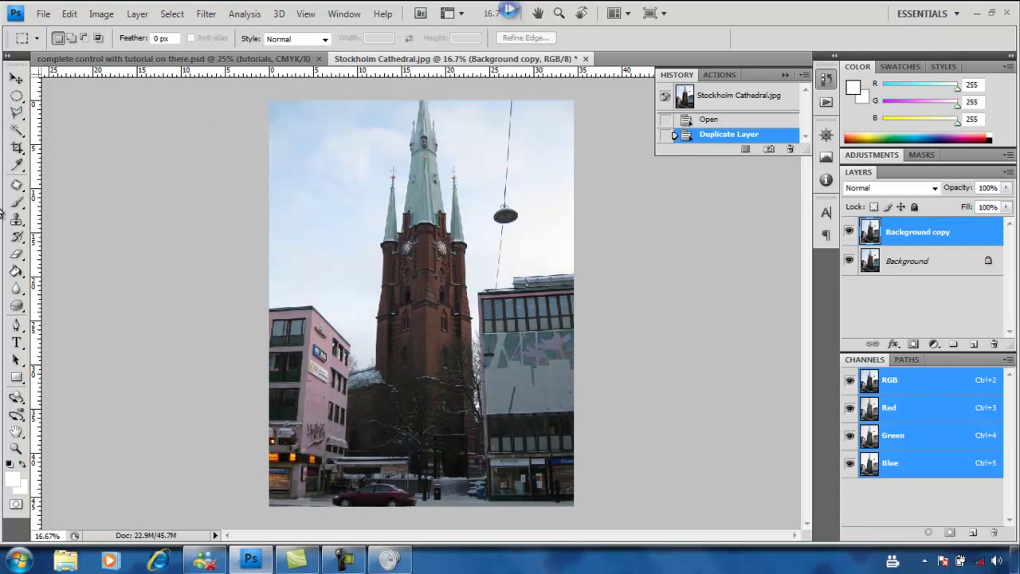
click(17, 116)
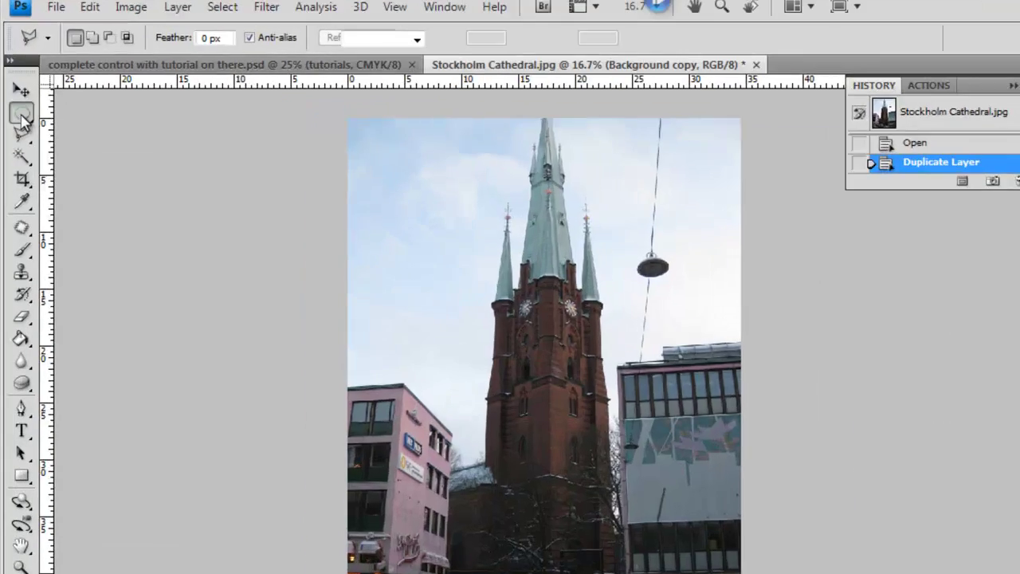
click(17, 96)
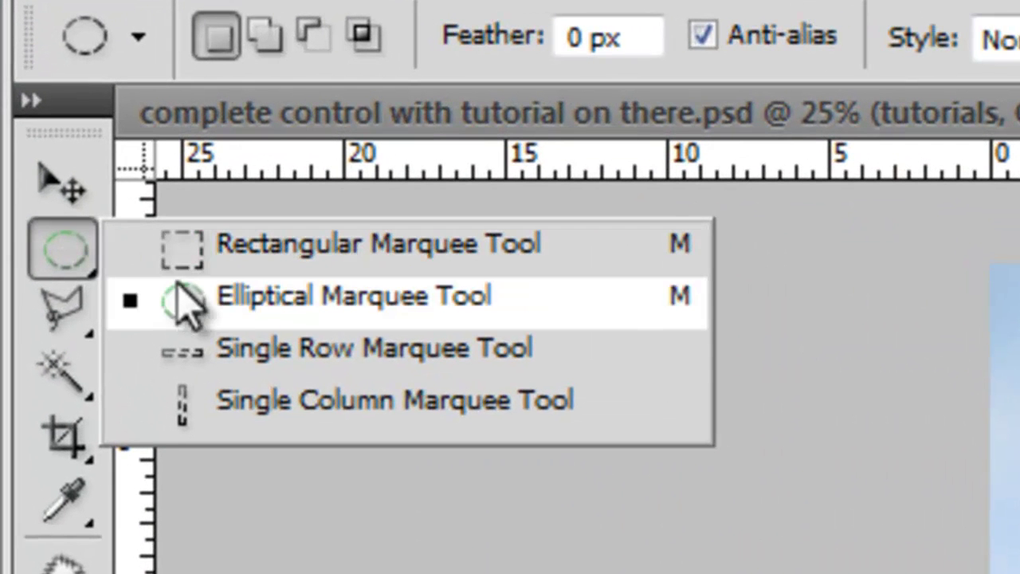
click(177, 340)
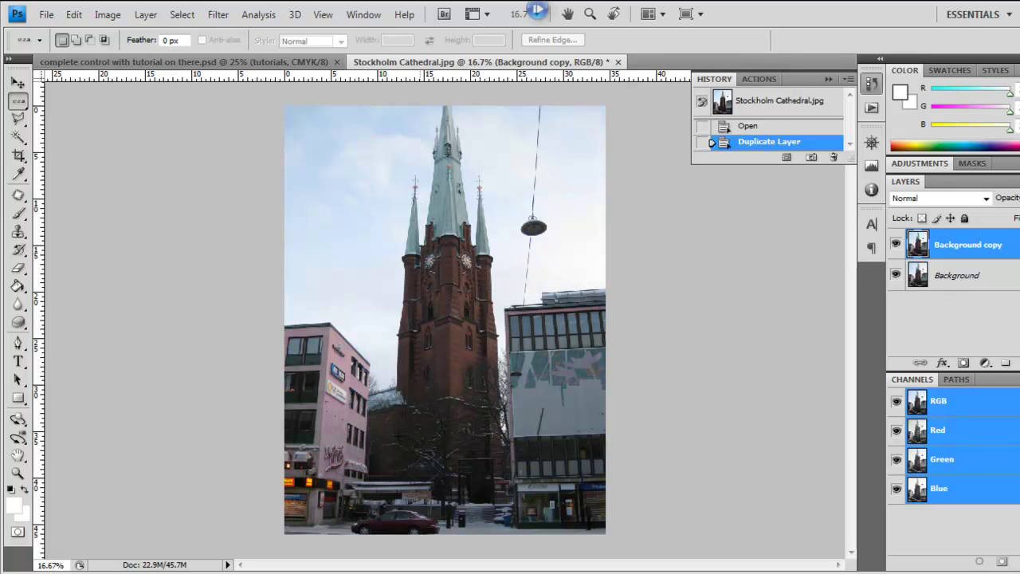
Stretch a one-pixel row selection at the tower up to the photo's top edge and apply it
click(282, 309)
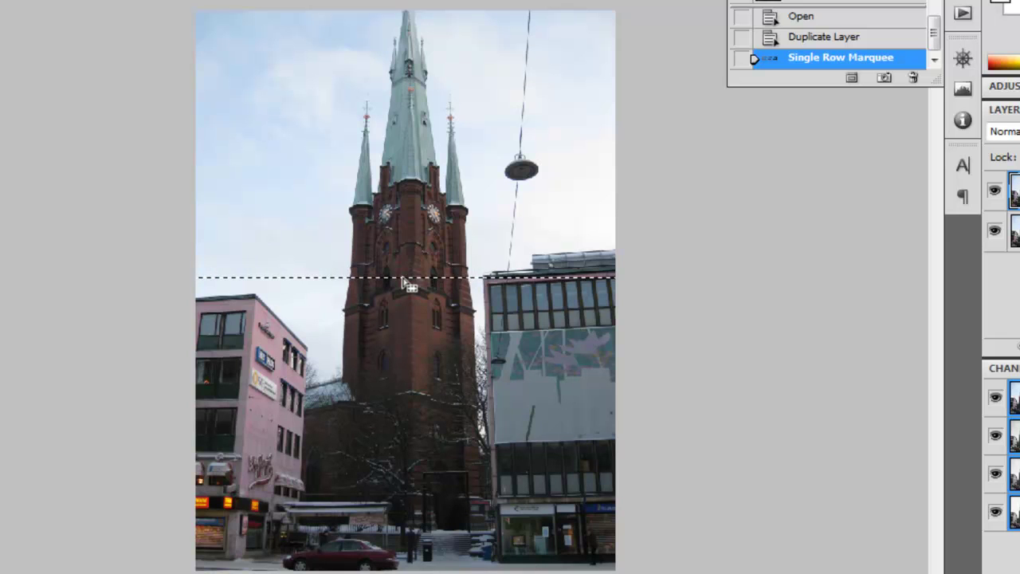
right_click(404, 281)
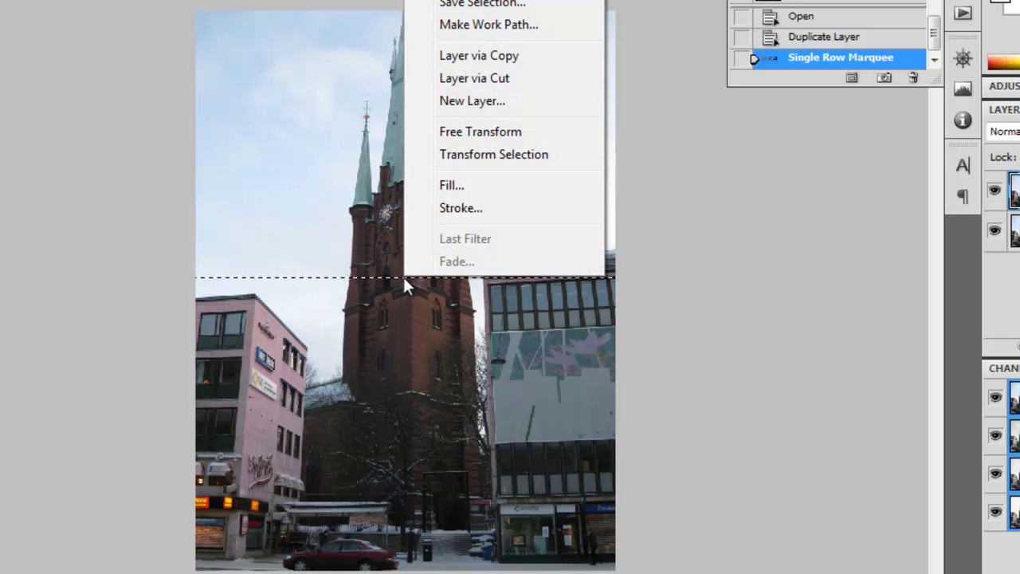
click(533, 158)
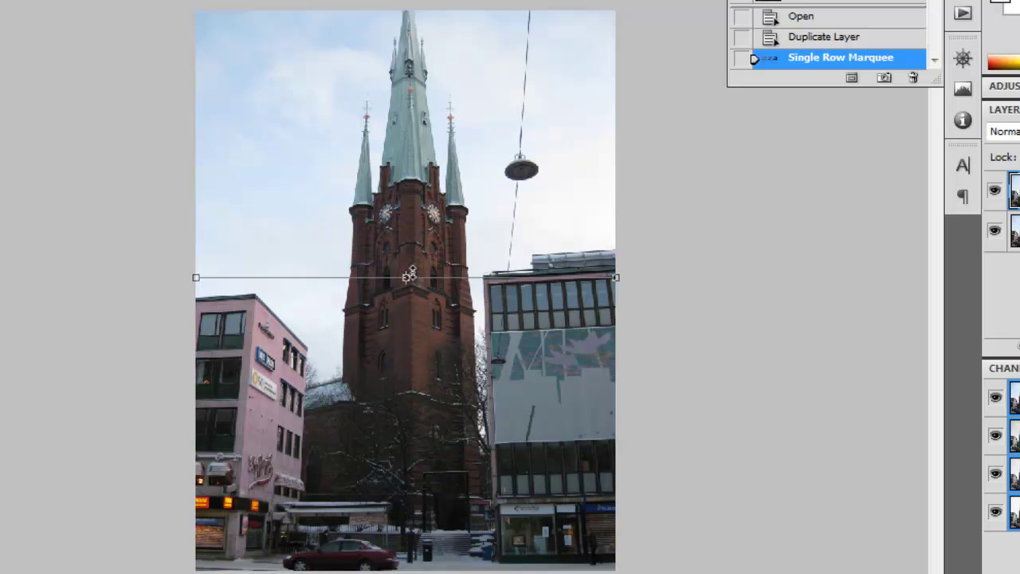
drag(405, 276, 385, 7)
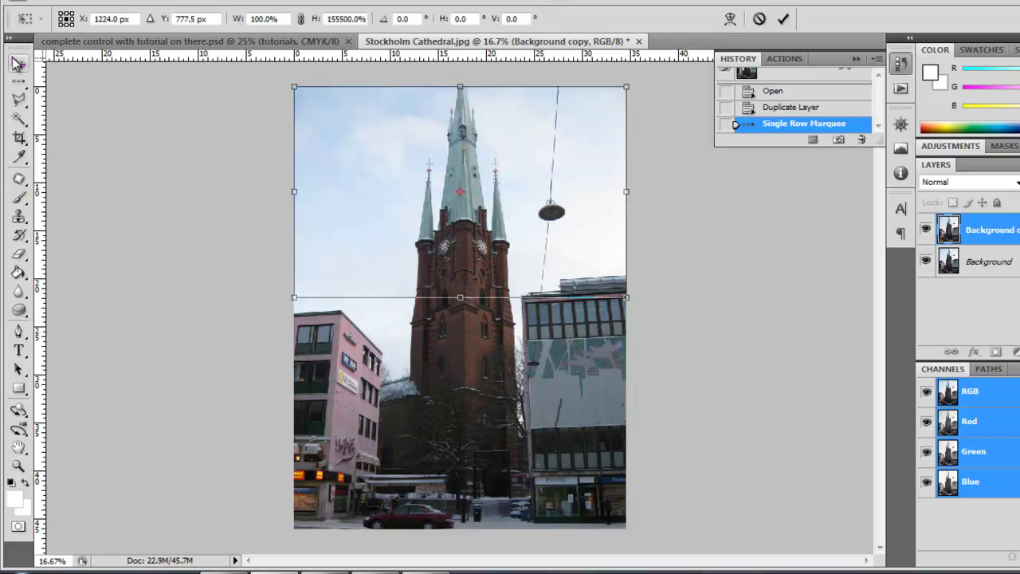
click(17, 63)
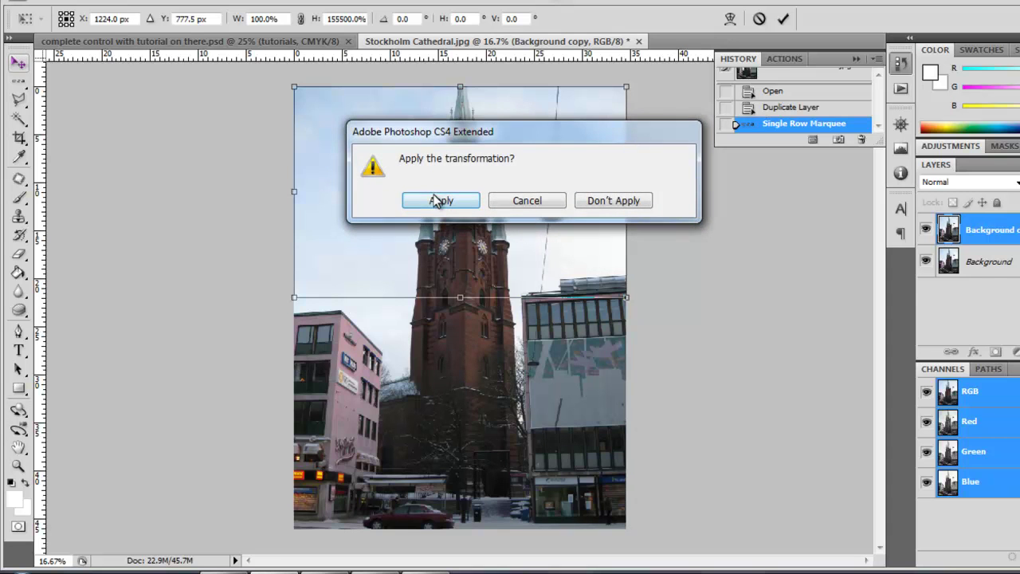
click(439, 200)
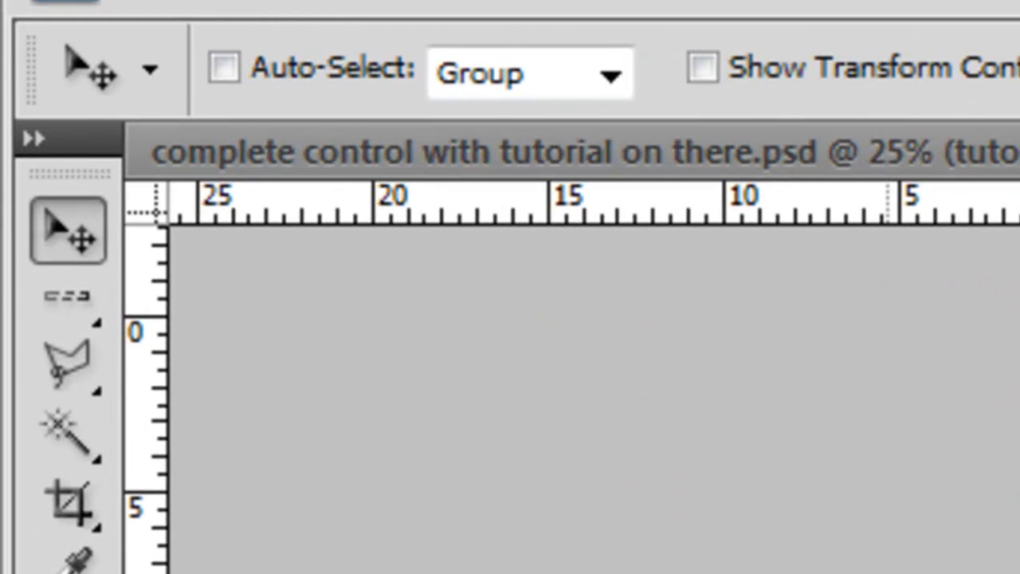
Free Transform the selected top part, flip it down below the tower line over the street, and apply
click(98, 297)
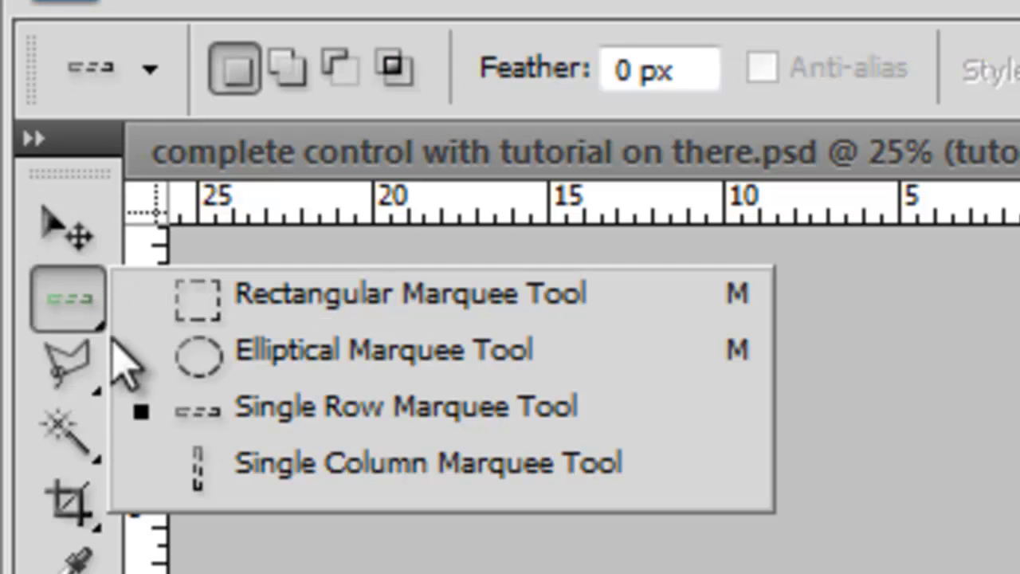
click(134, 421)
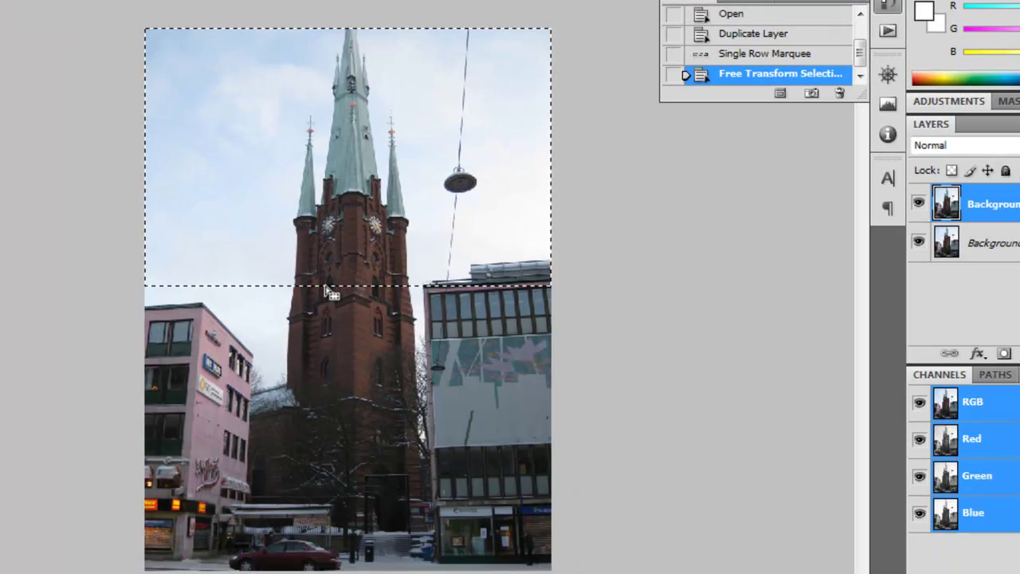
right_click(327, 289)
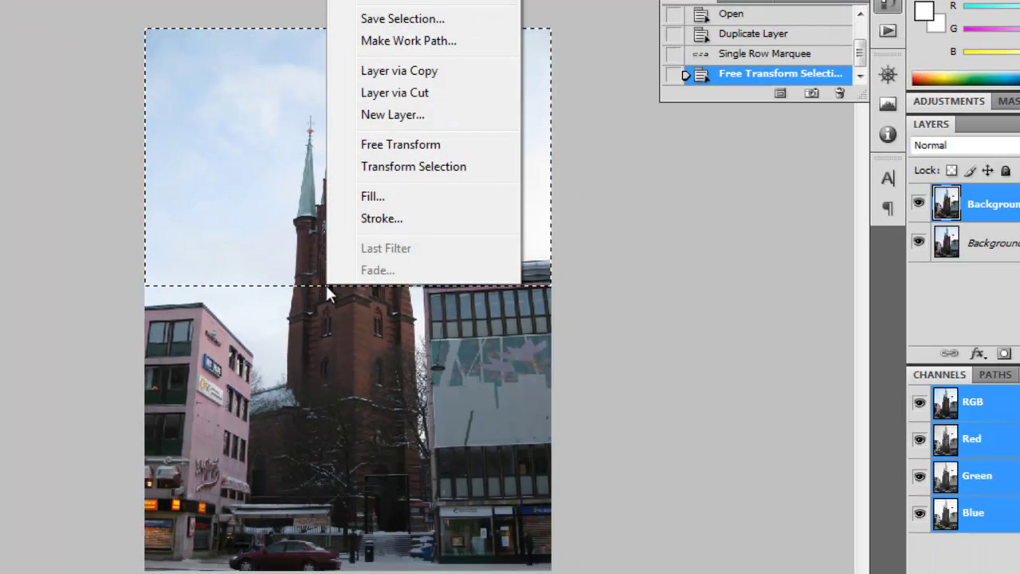
click(427, 148)
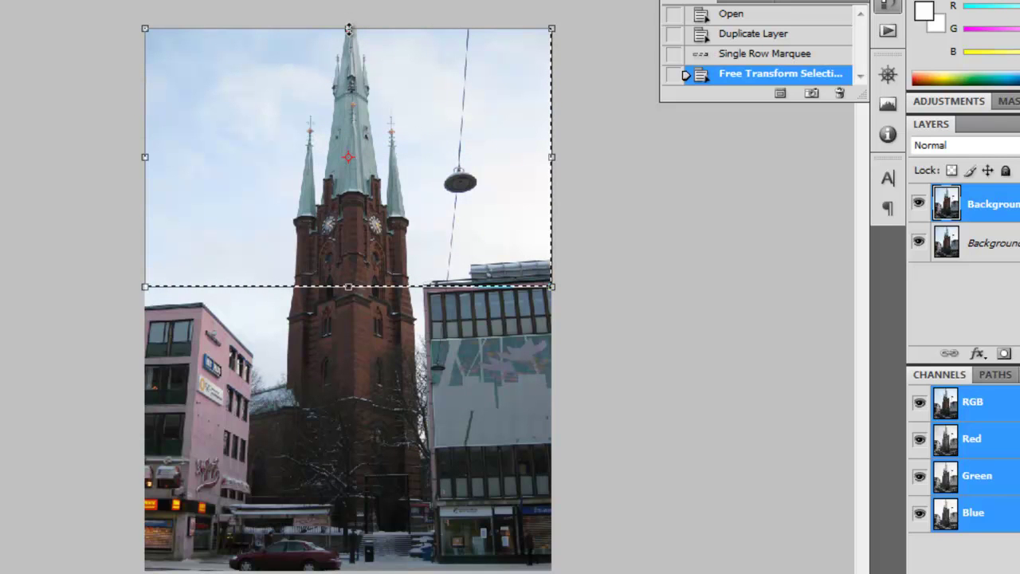
drag(348, 29, 349, 327)
drag(390, 423, 406, 570)
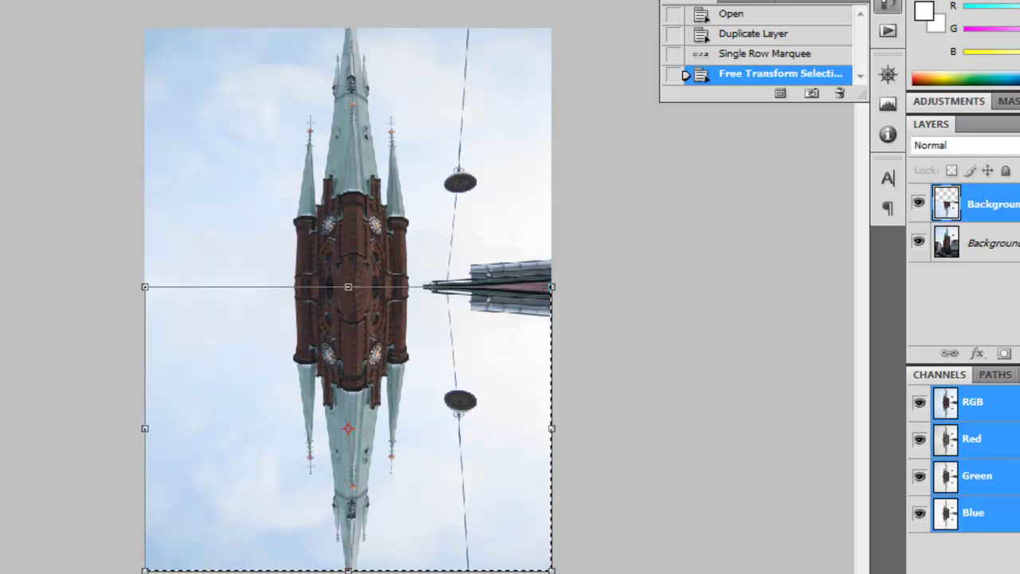
key(ctrl+d)
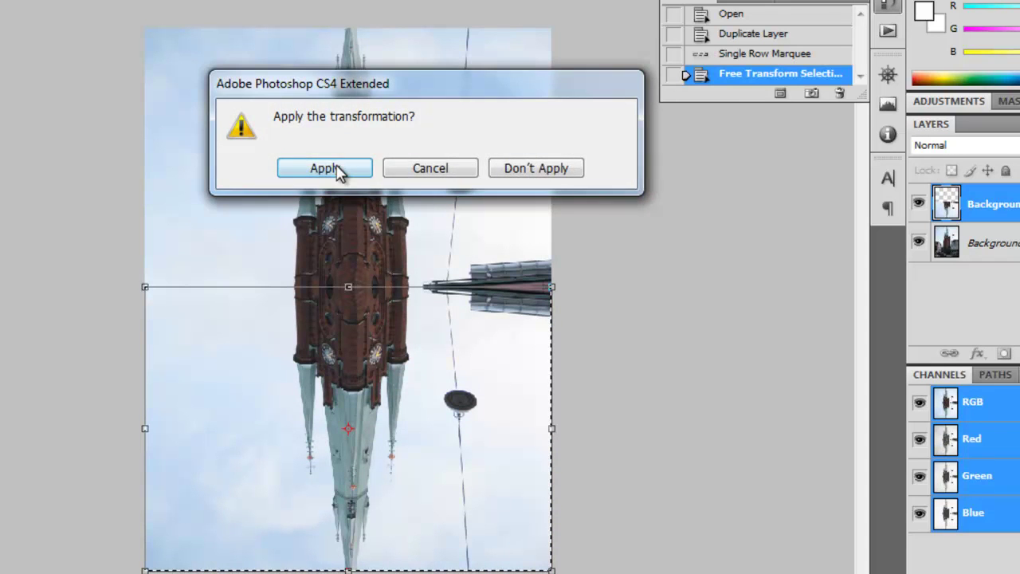
click(335, 167)
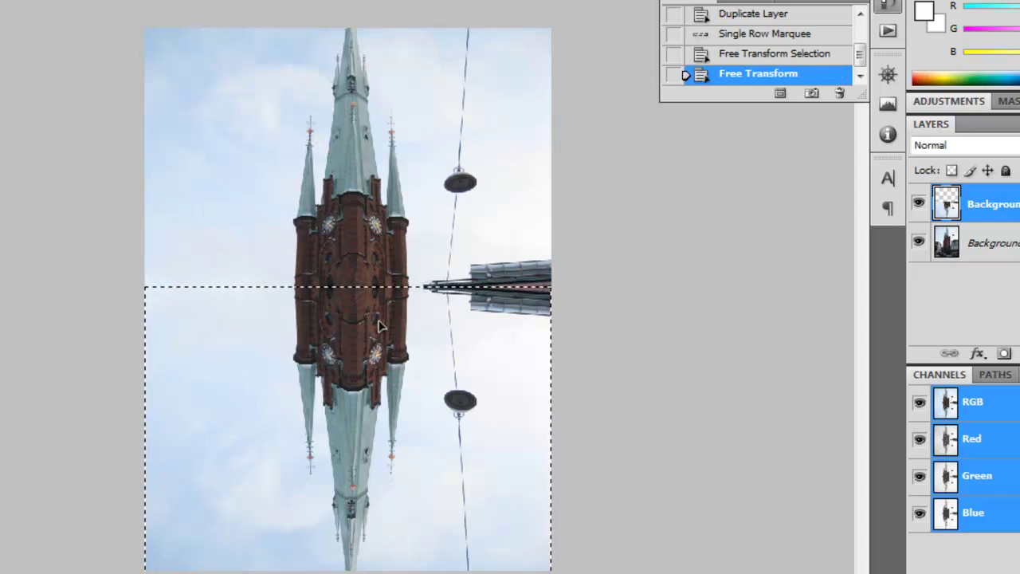
Deselect, use Merge Visible to flatten into Background, then duplicate it as 'Background copy'
key(ctrl+d)
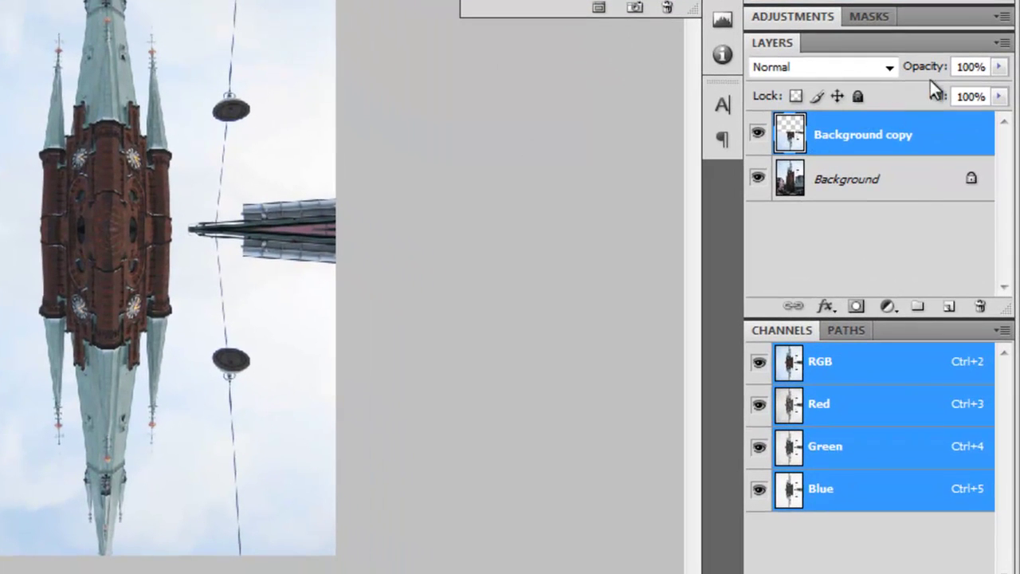
click(1001, 42)
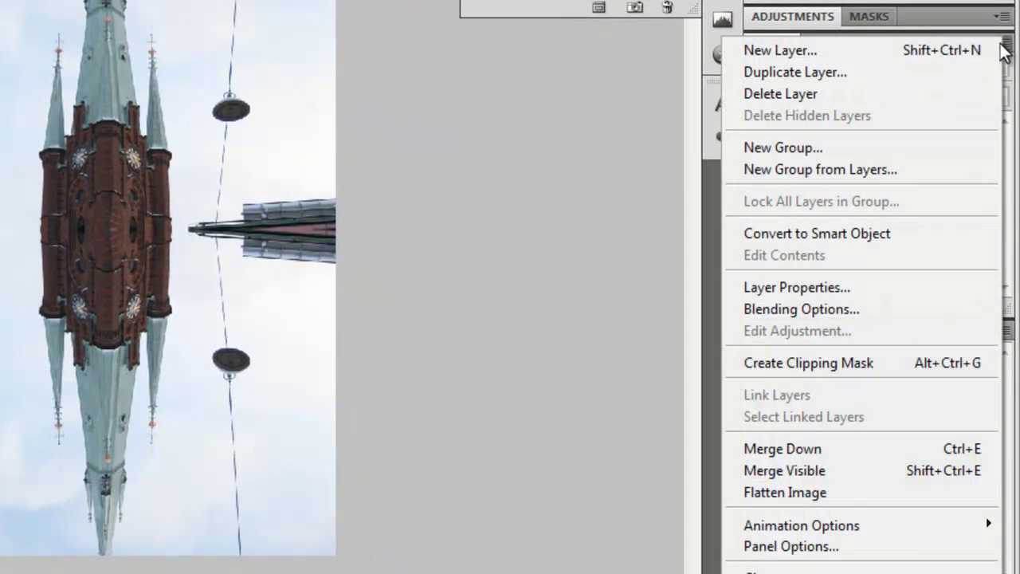
click(800, 463)
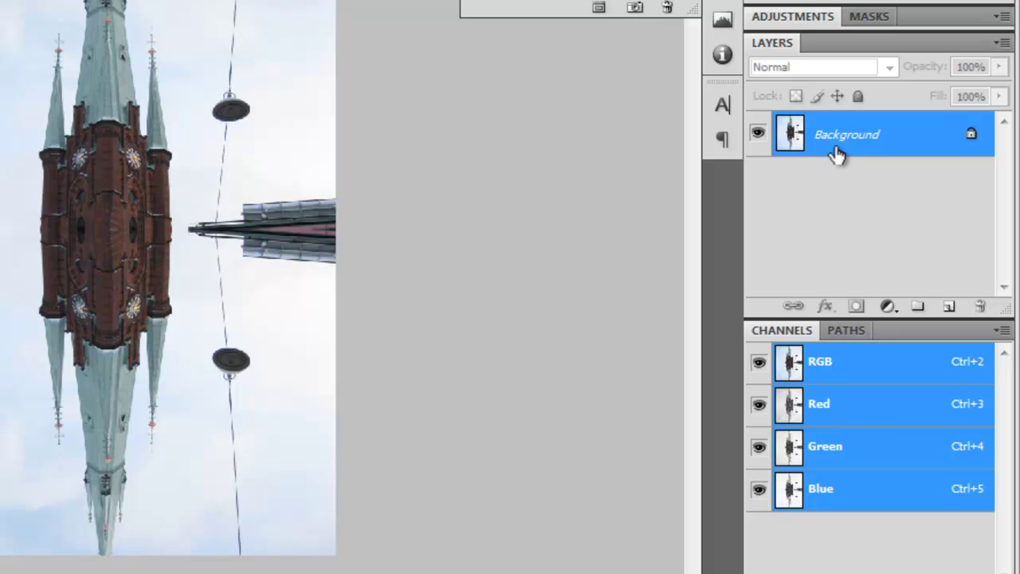
drag(837, 142, 951, 309)
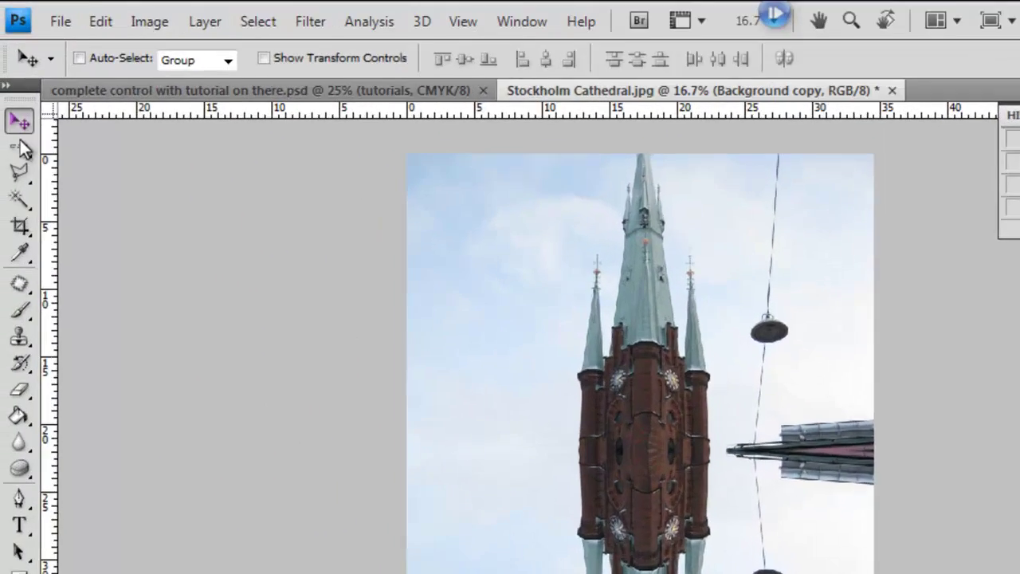
Stretch a Single Column Marquee selection from the church's centre line to the right canvas edge and apply it
click(20, 147)
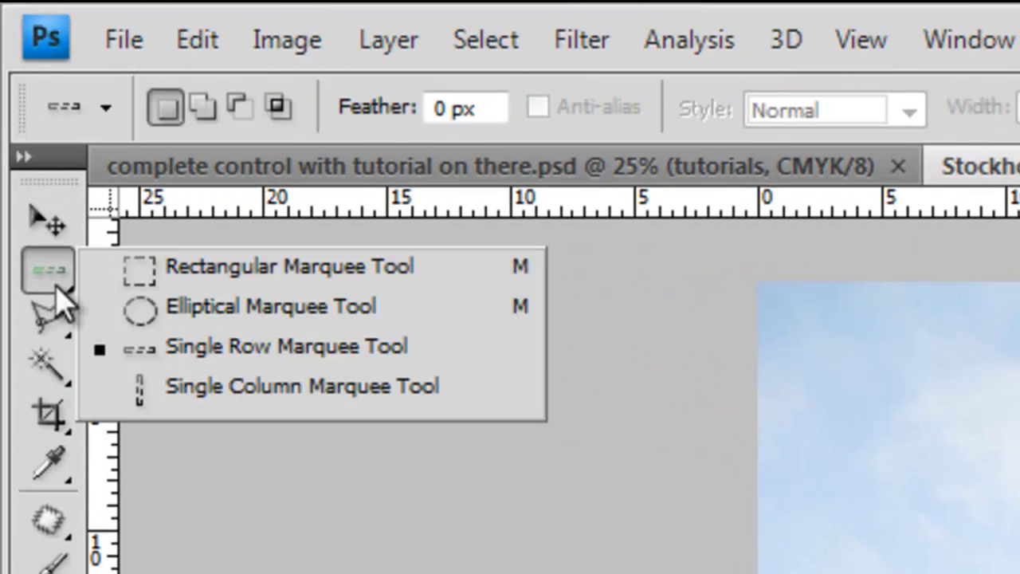
click(92, 388)
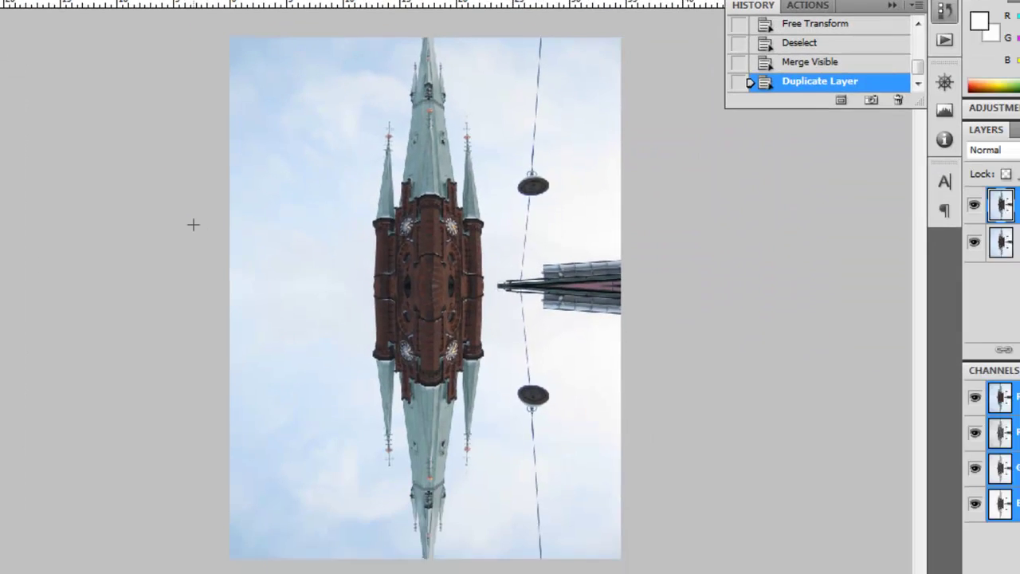
click(424, 270)
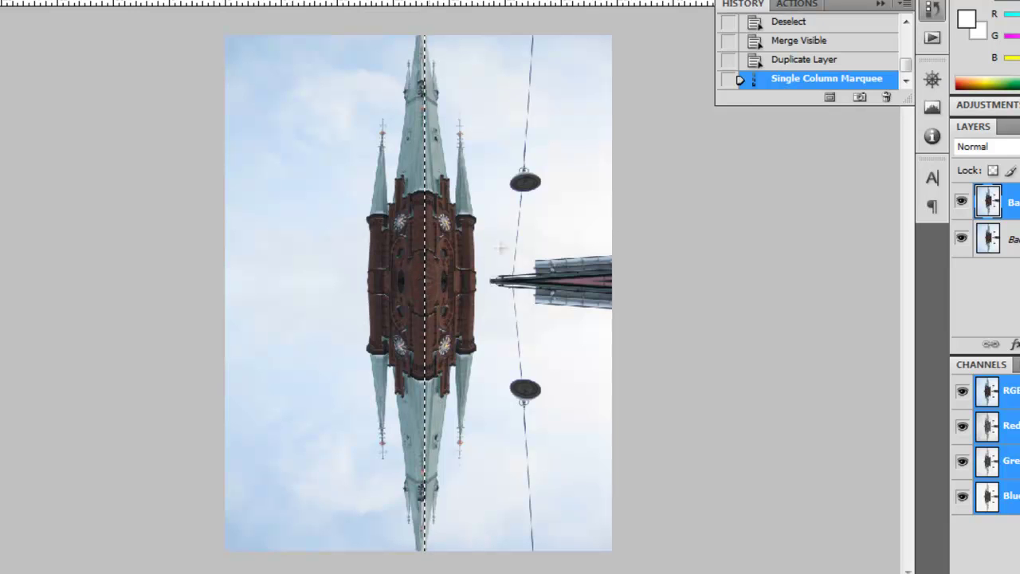
right_click(426, 290)
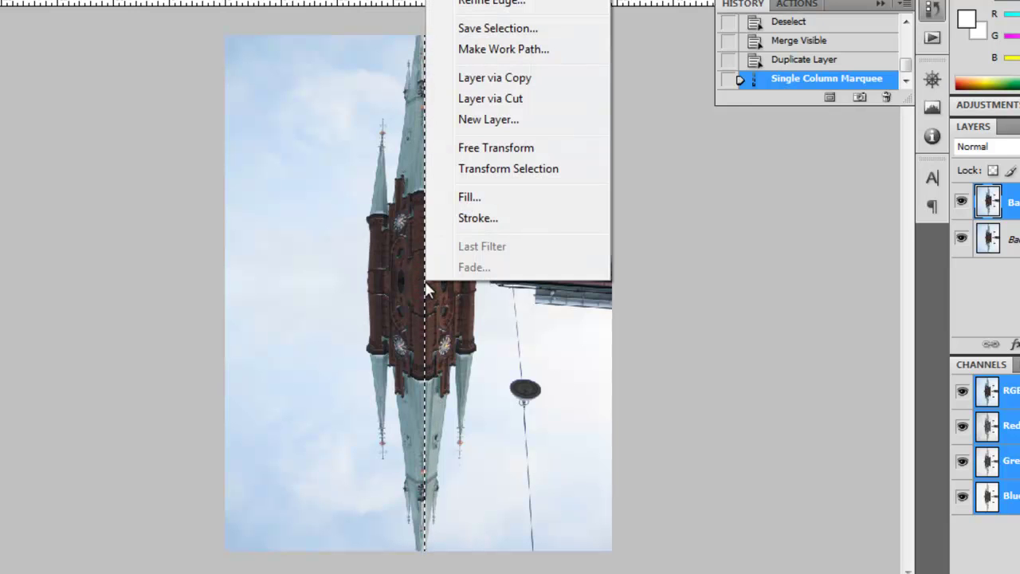
click(495, 168)
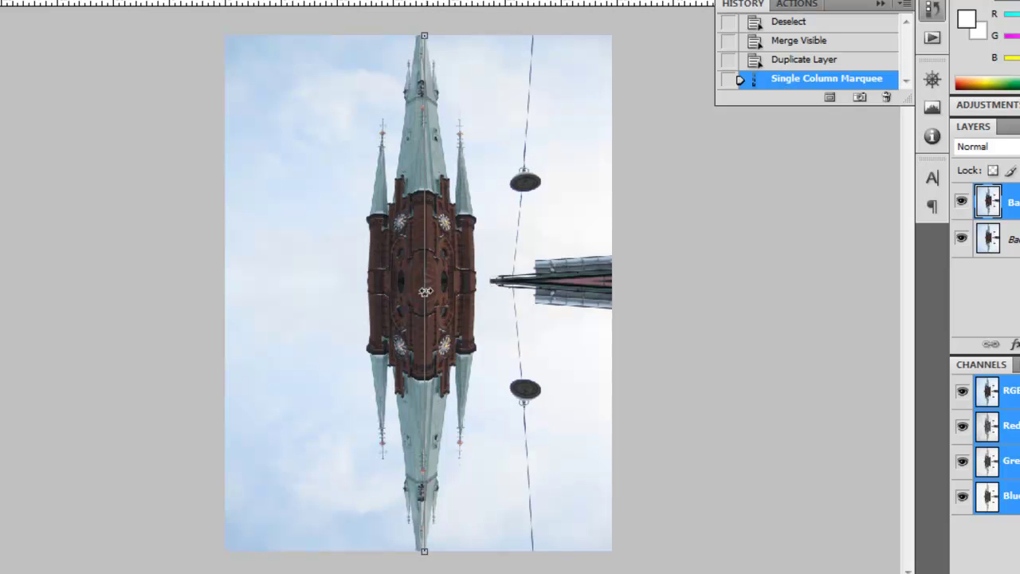
drag(425, 291, 612, 293)
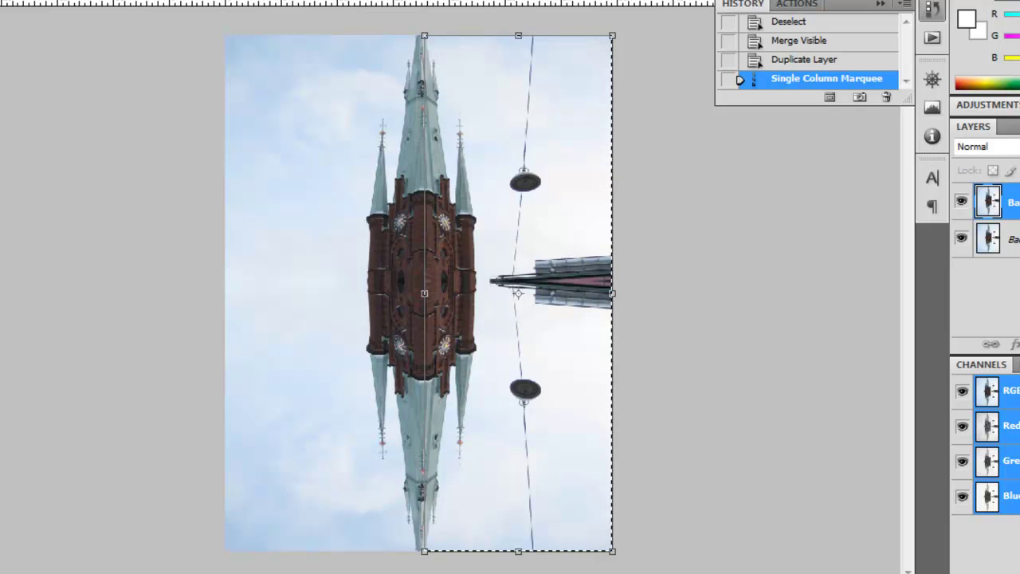
key(v)
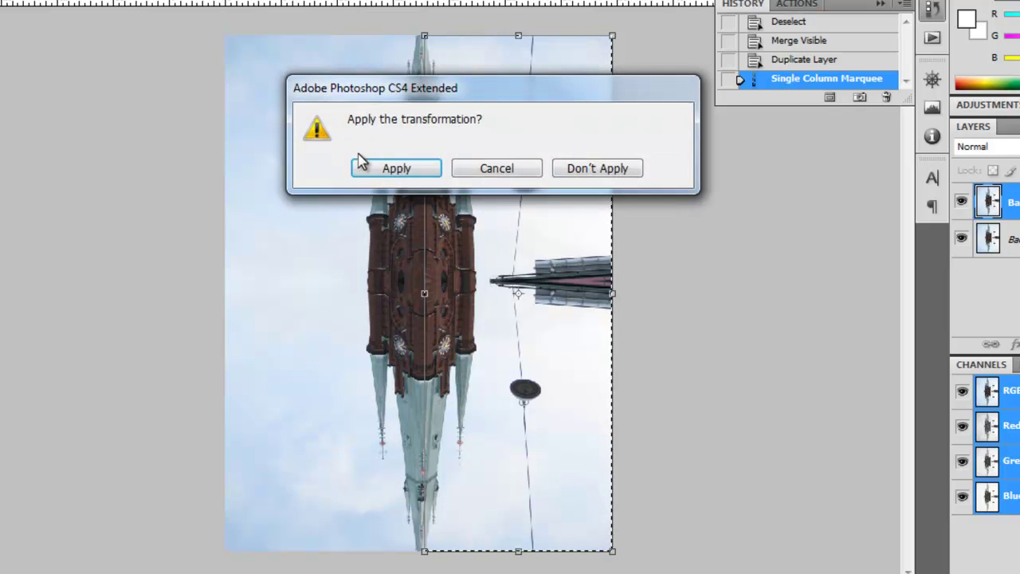
click(381, 169)
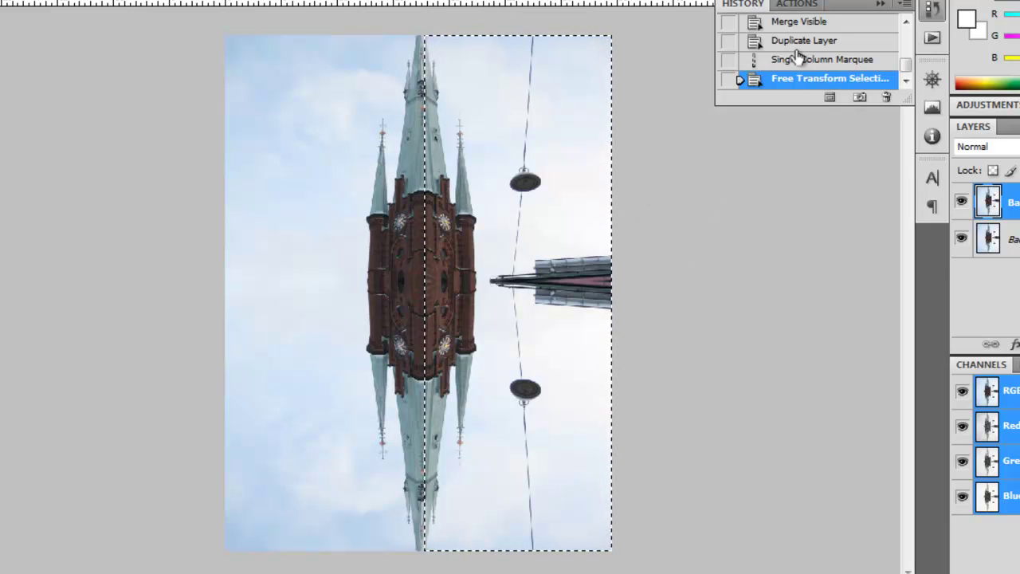
right_click(613, 188)
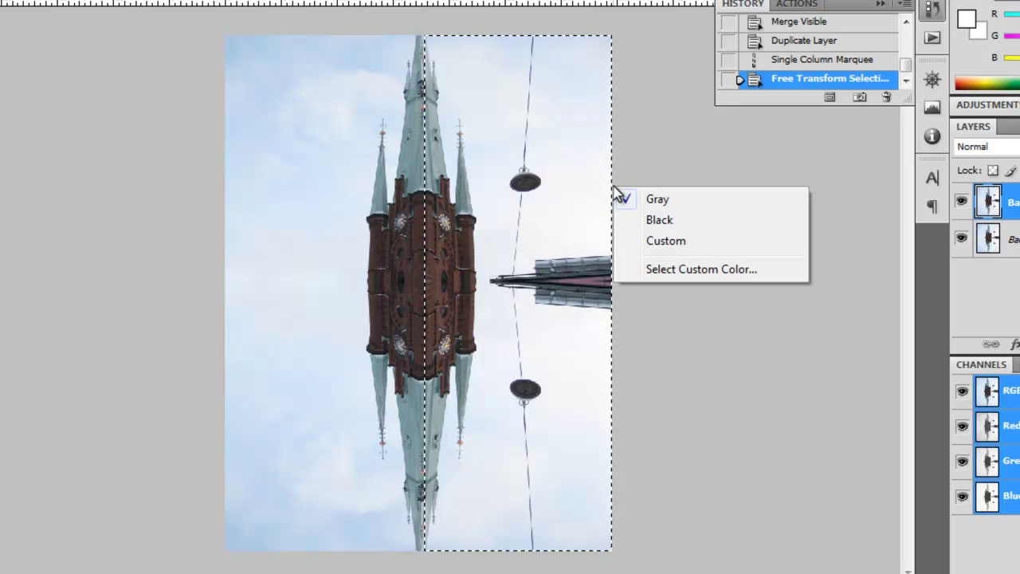
click(426, 191)
right_click(426, 191)
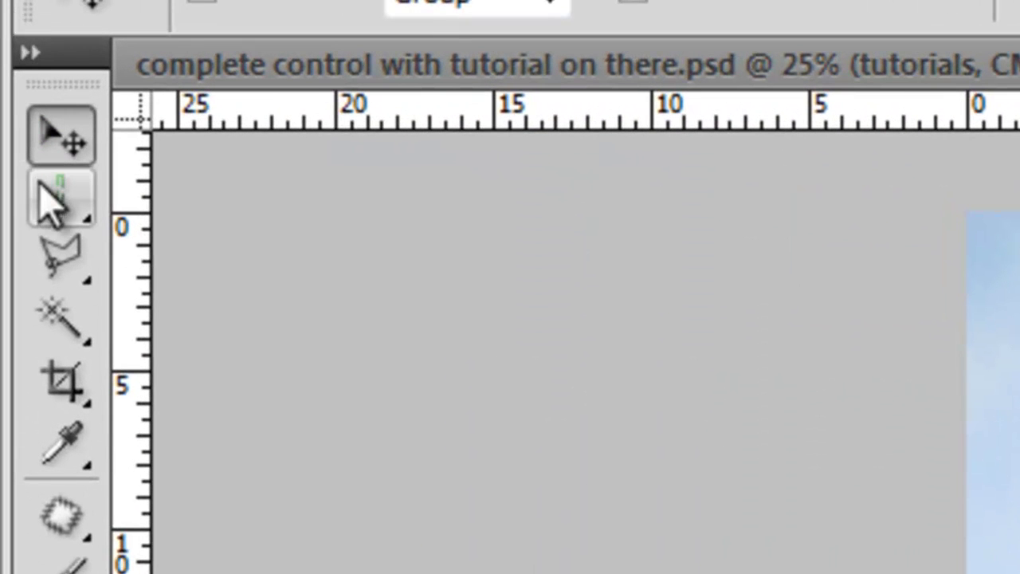
click(54, 209)
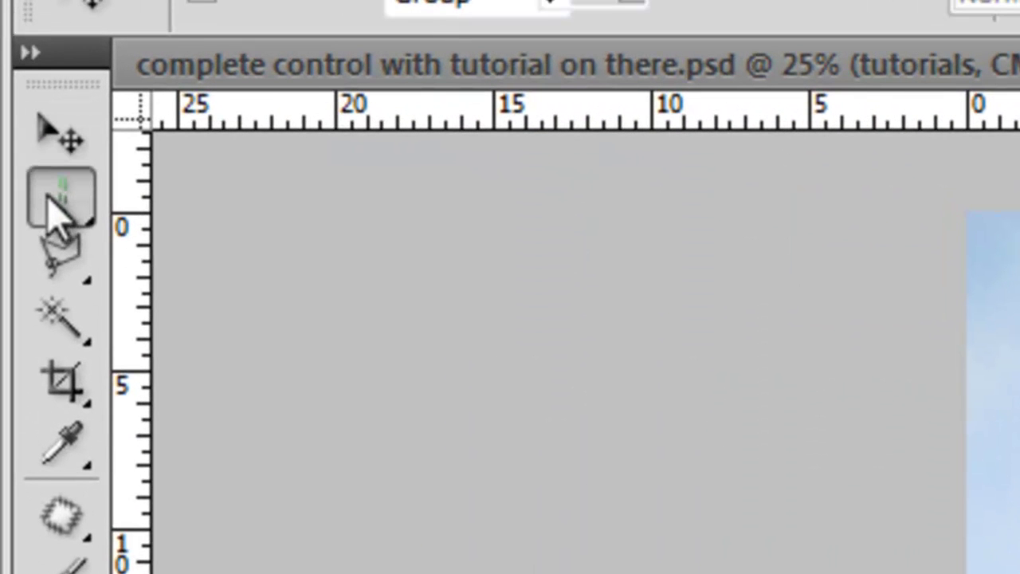
click(64, 216)
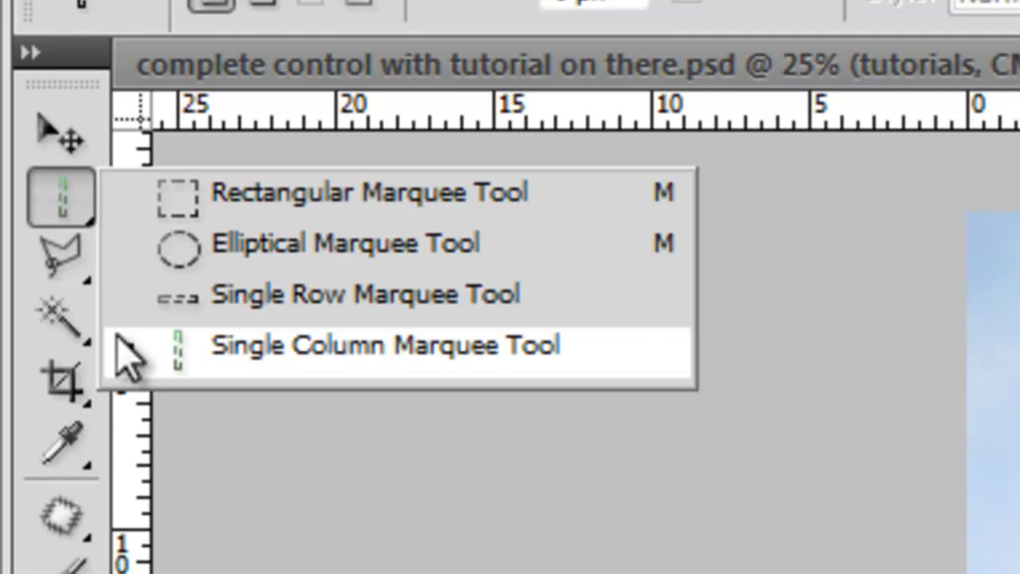
click(128, 355)
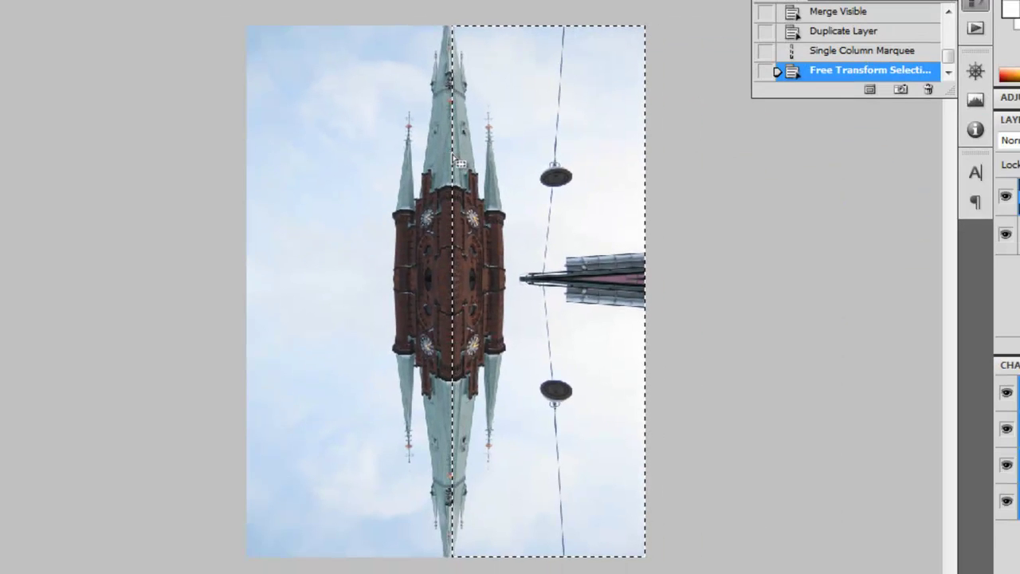
Free Transform the selected right half, flip it across onto the left side, and apply
right_click(453, 156)
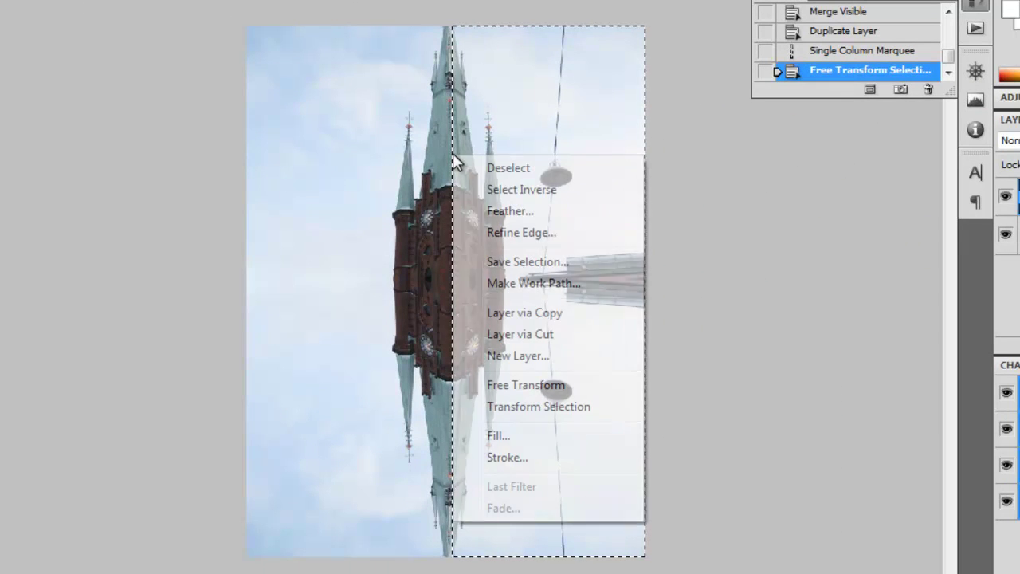
click(530, 386)
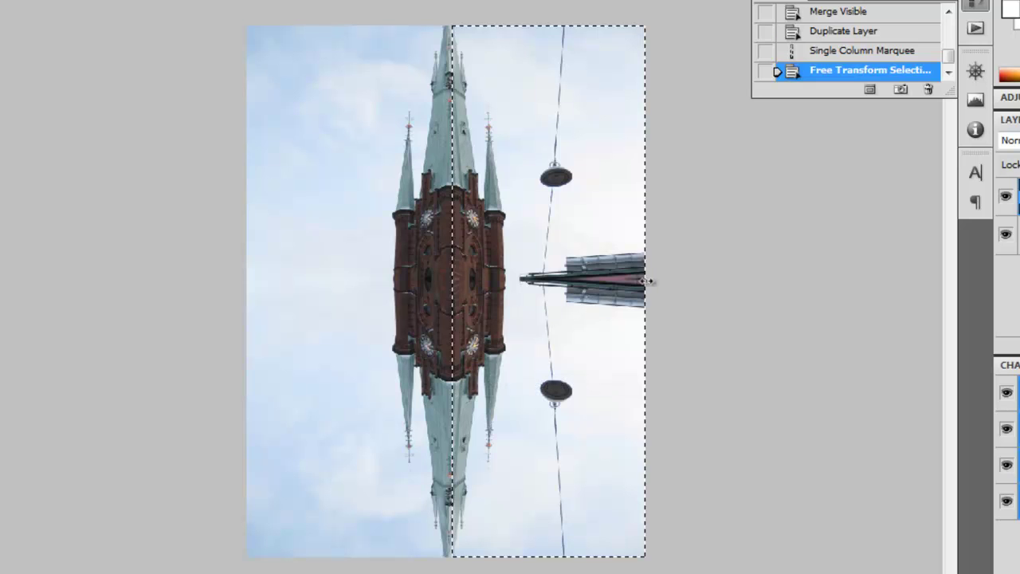
drag(624, 279, 249, 272)
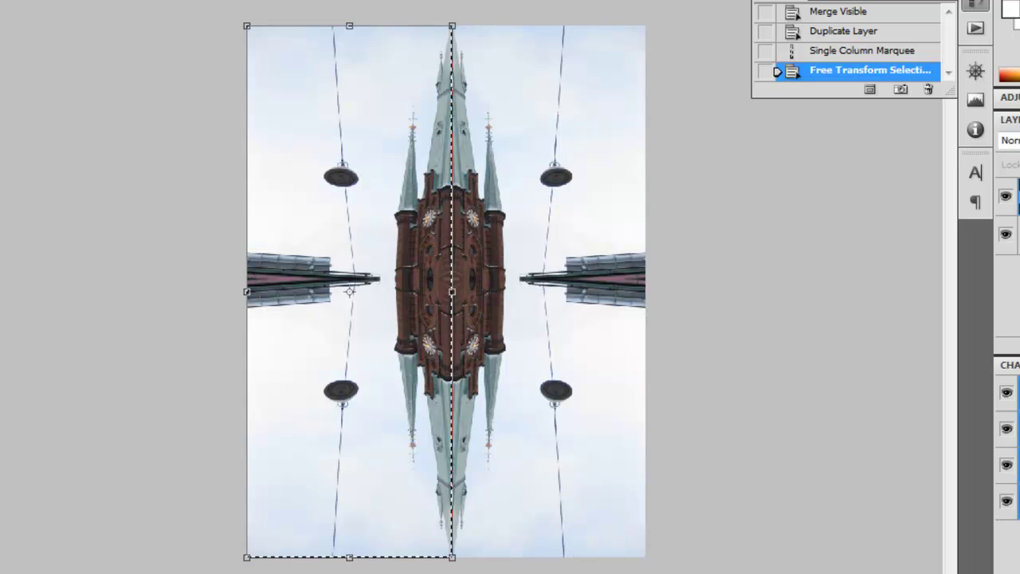
key(m)
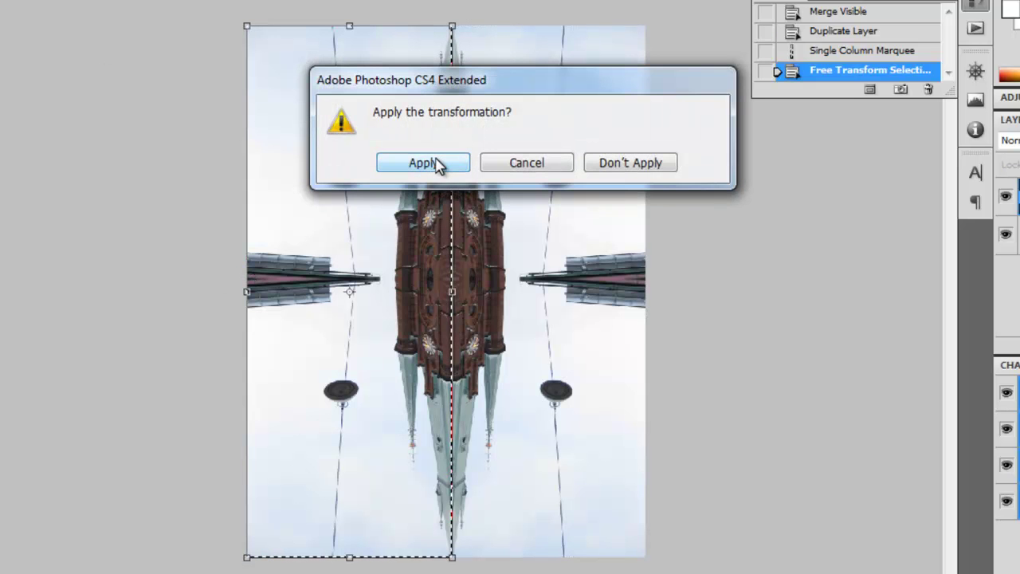
click(437, 163)
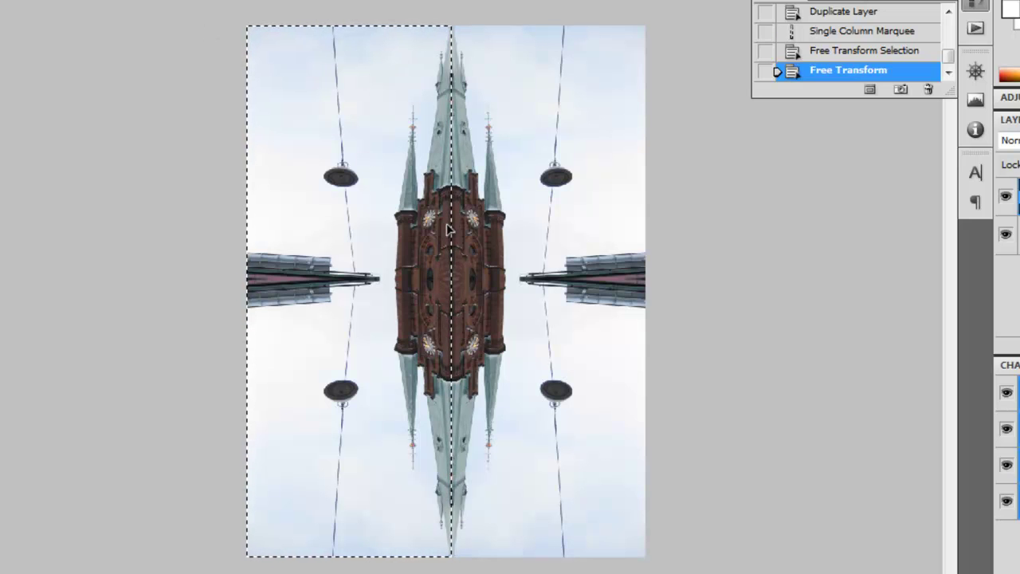
Drop the selection with Ctrl+D and merge the visible layers into one Background layer
key(ctrl+d)
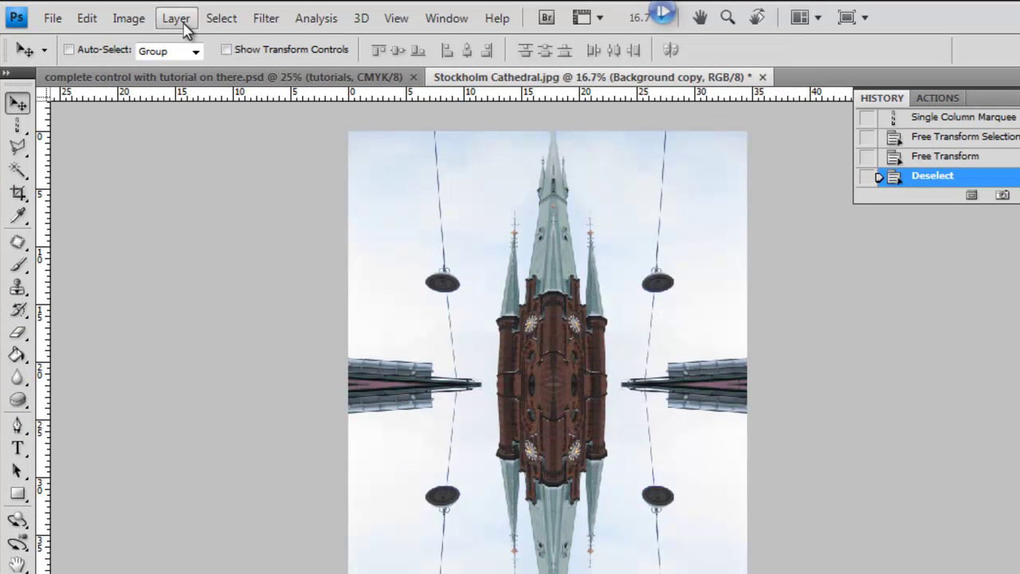
click(140, 18)
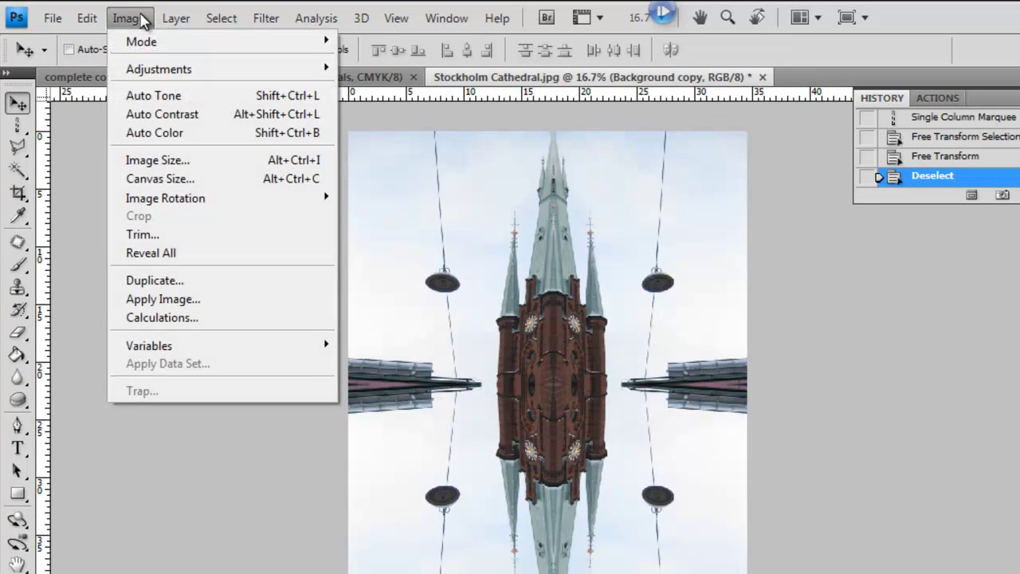
mouse_move(167, 70)
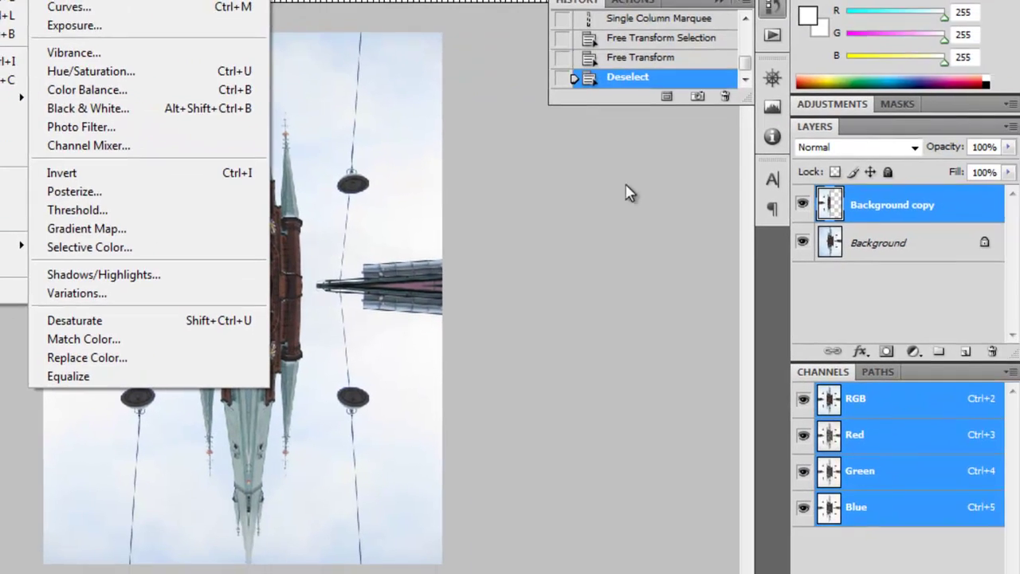
click(1003, 125)
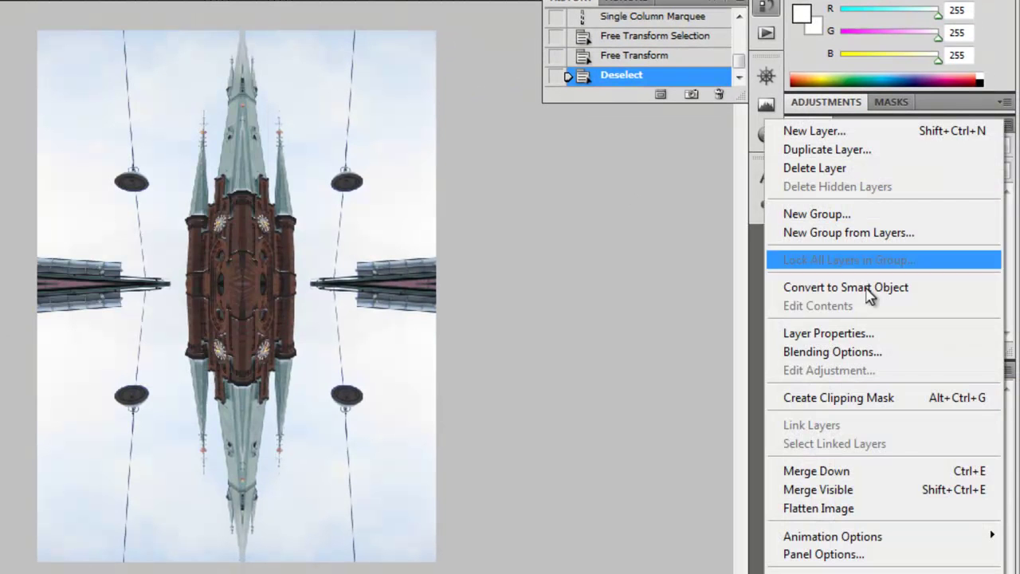
click(861, 489)
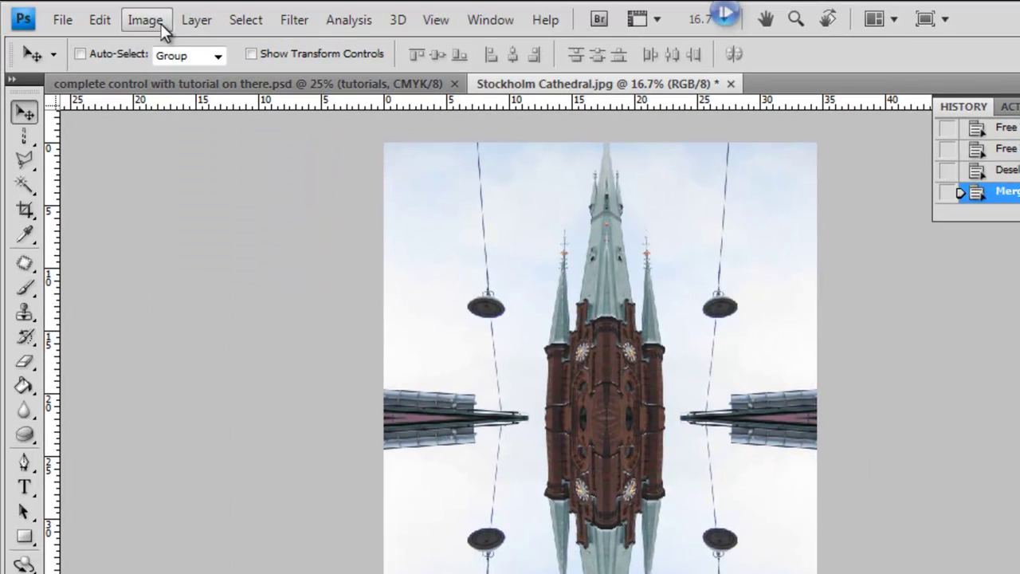
Apply a Photo Filter using a custom orange Color at 90% density
click(159, 26)
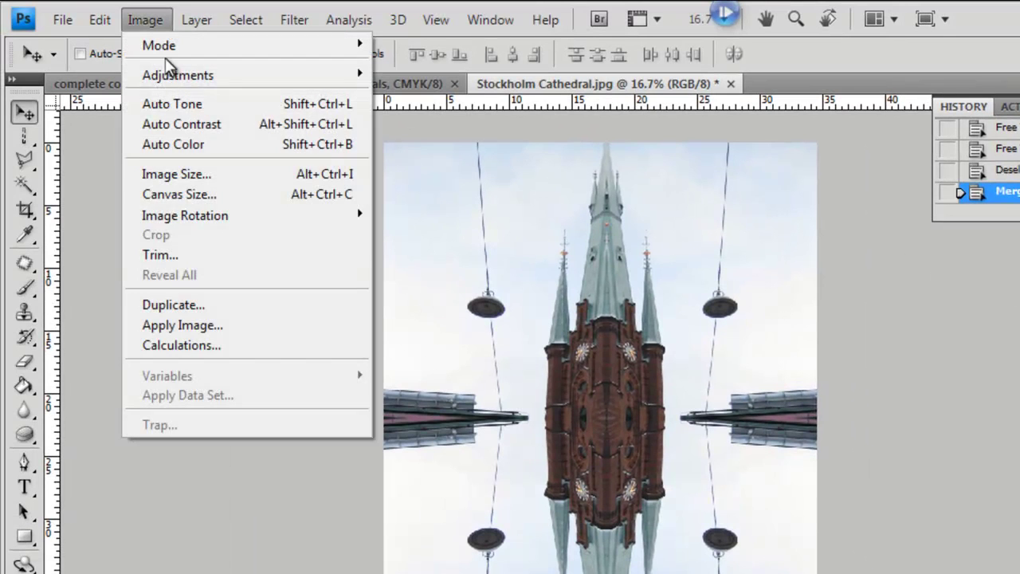
mouse_move(168, 73)
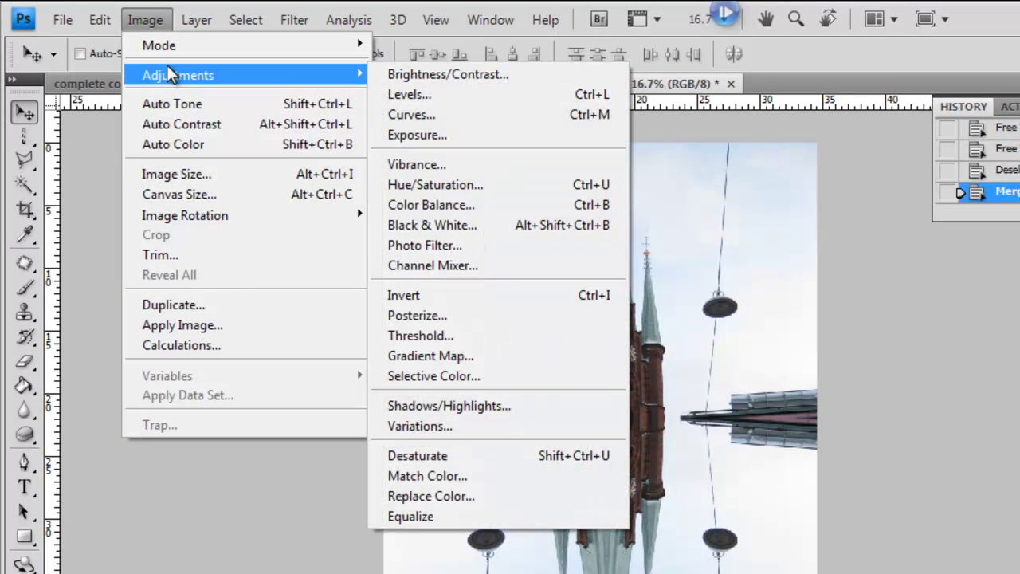
click(425, 245)
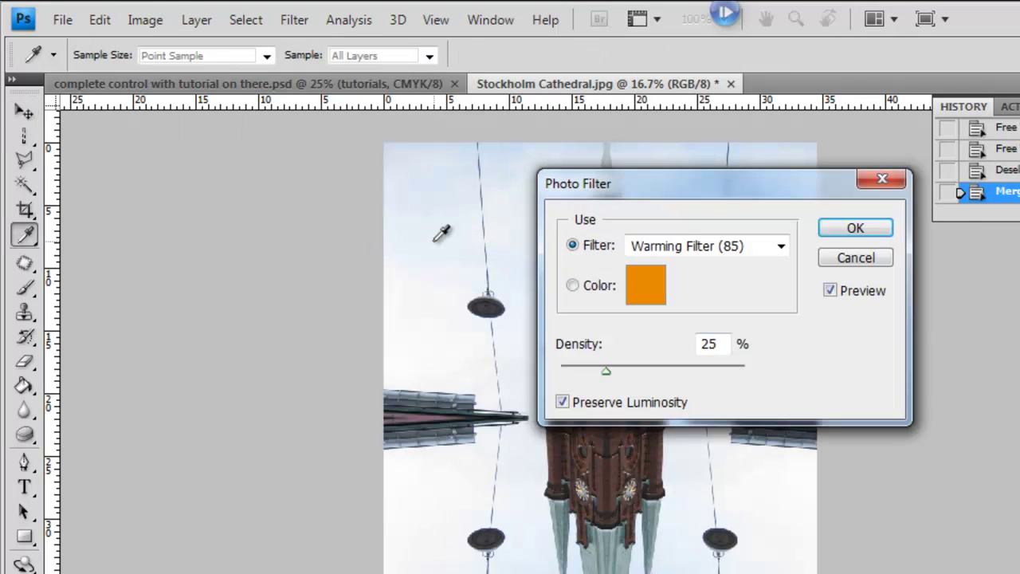
click(592, 290)
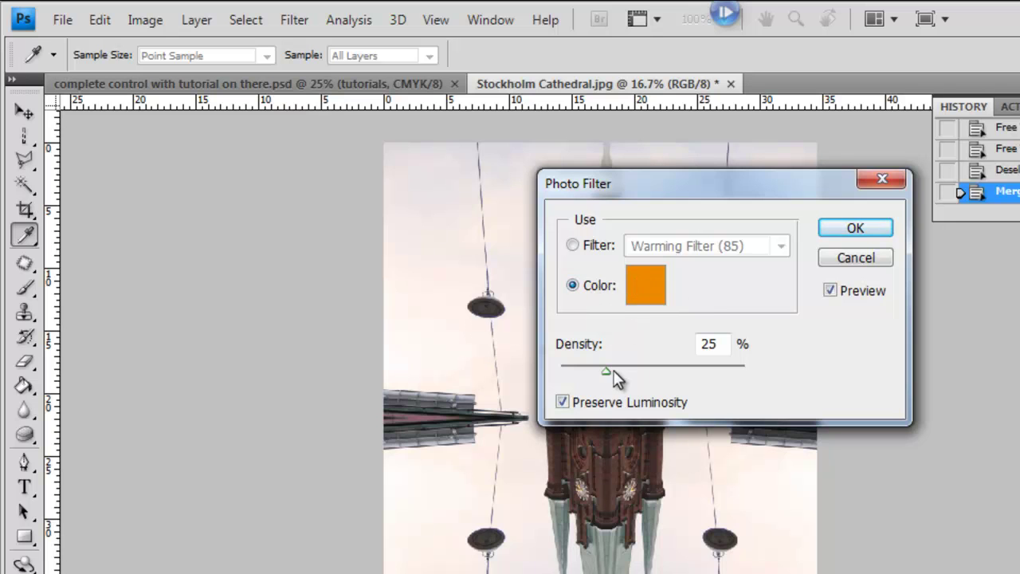
drag(608, 369, 715, 387)
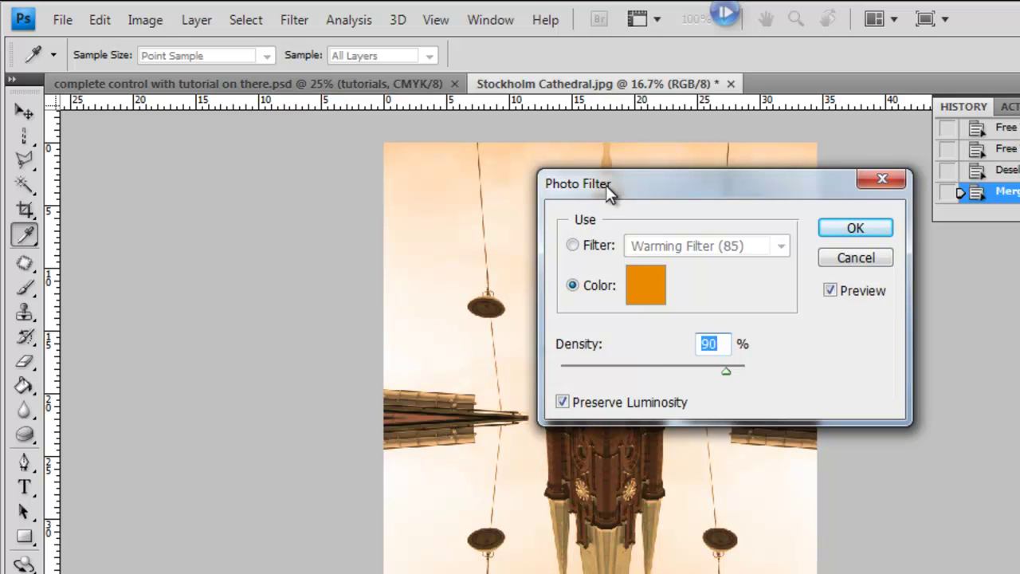
drag(606, 185, 810, 267)
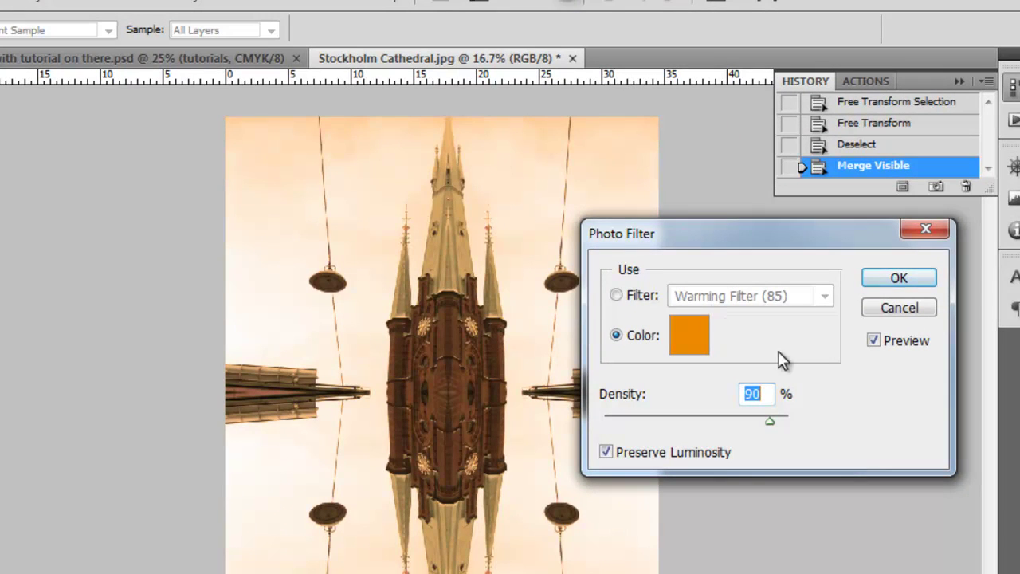
click(901, 279)
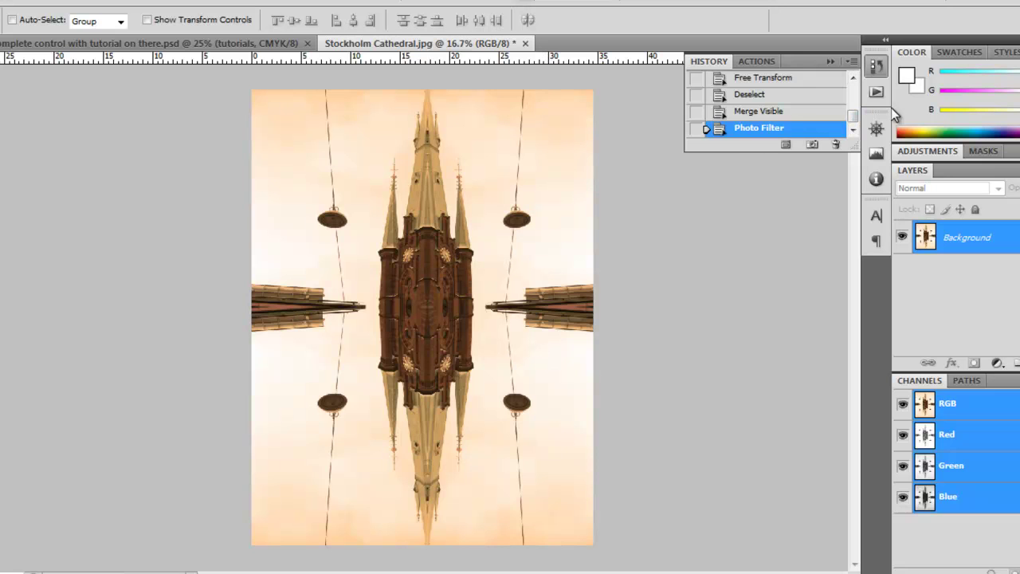
drag(852, 120, 849, 94)
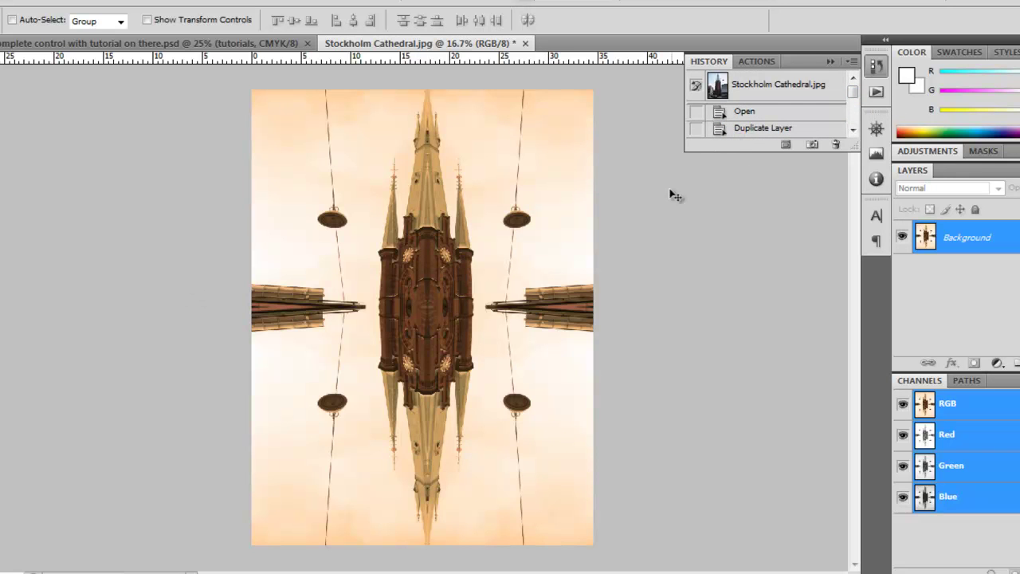
click(754, 94)
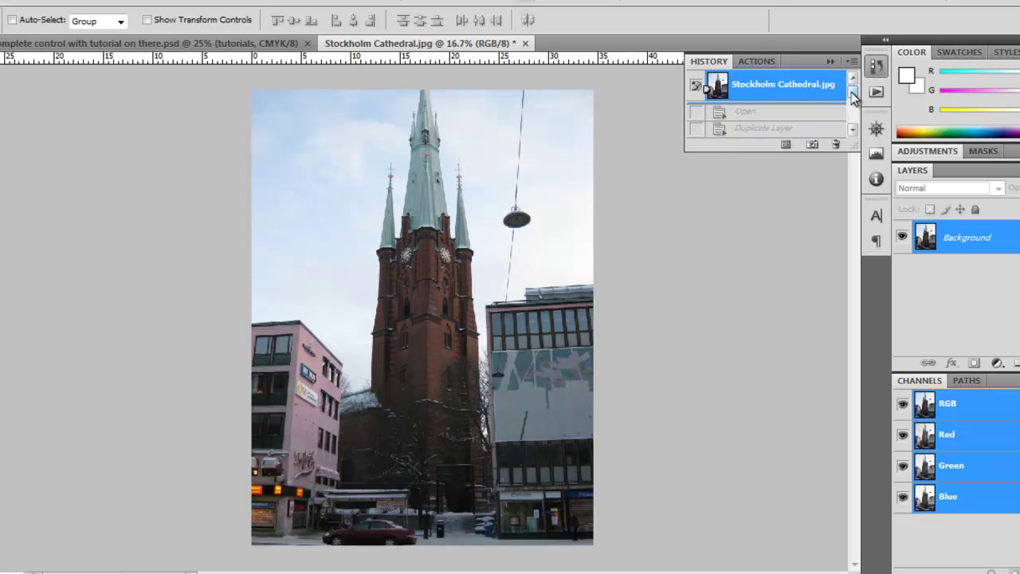
click(854, 127)
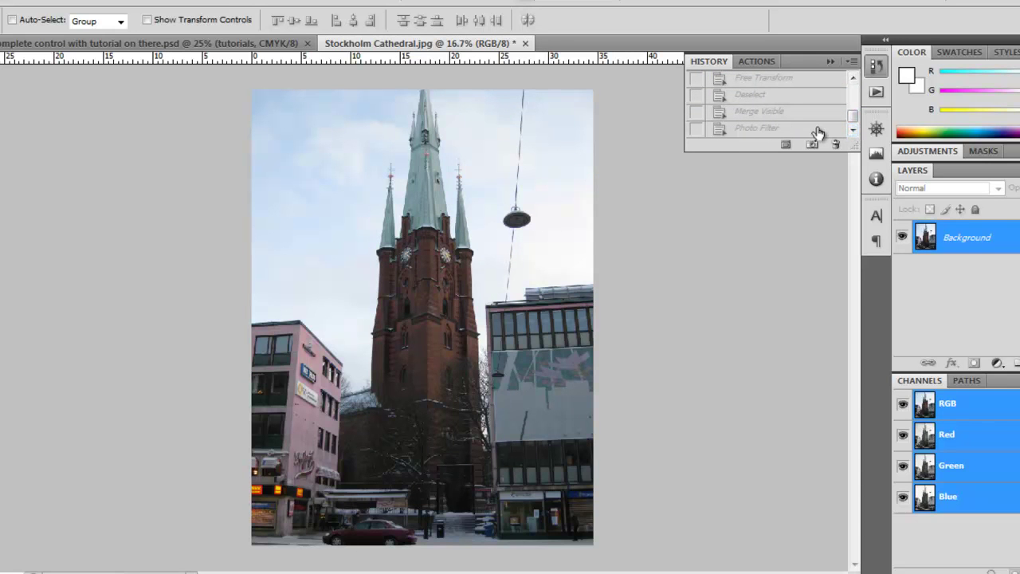
click(817, 129)
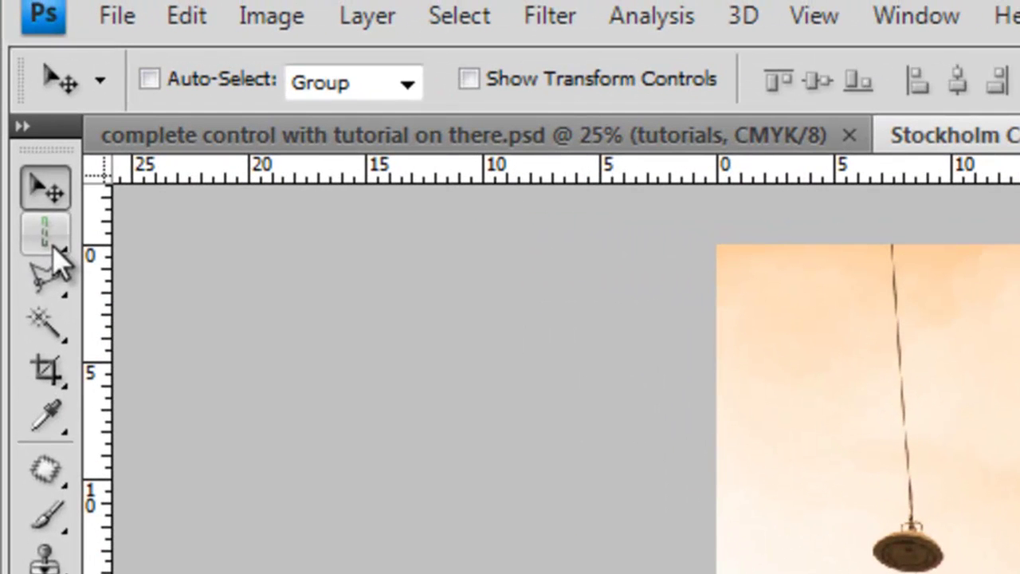
click(45, 231)
click(53, 248)
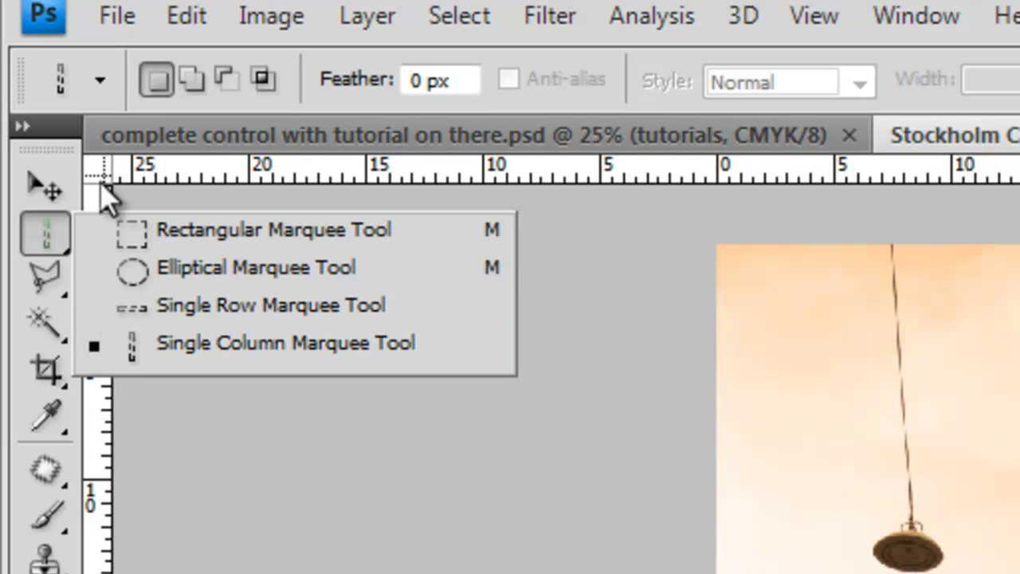
key(Escape)
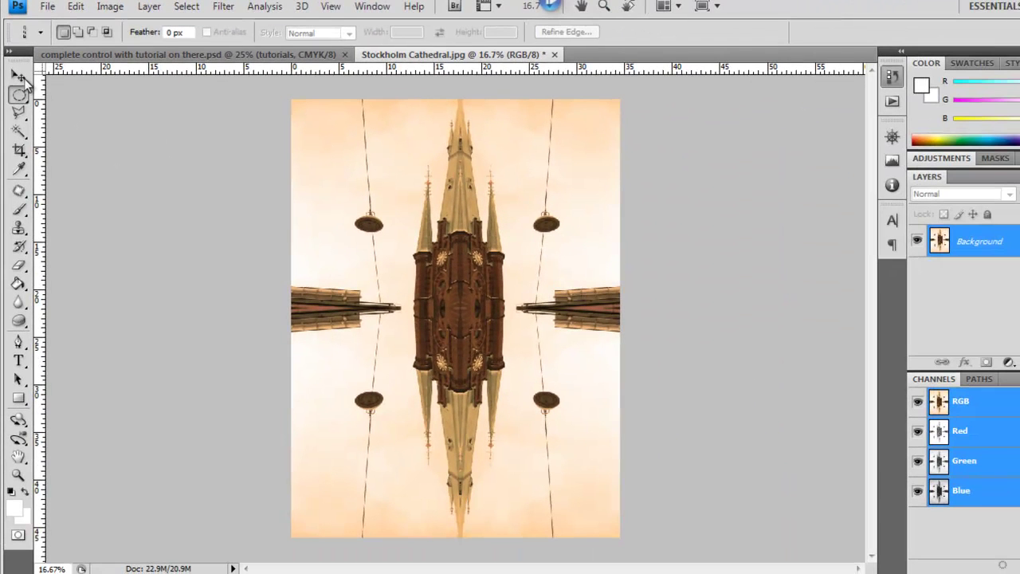
click(39, 158)
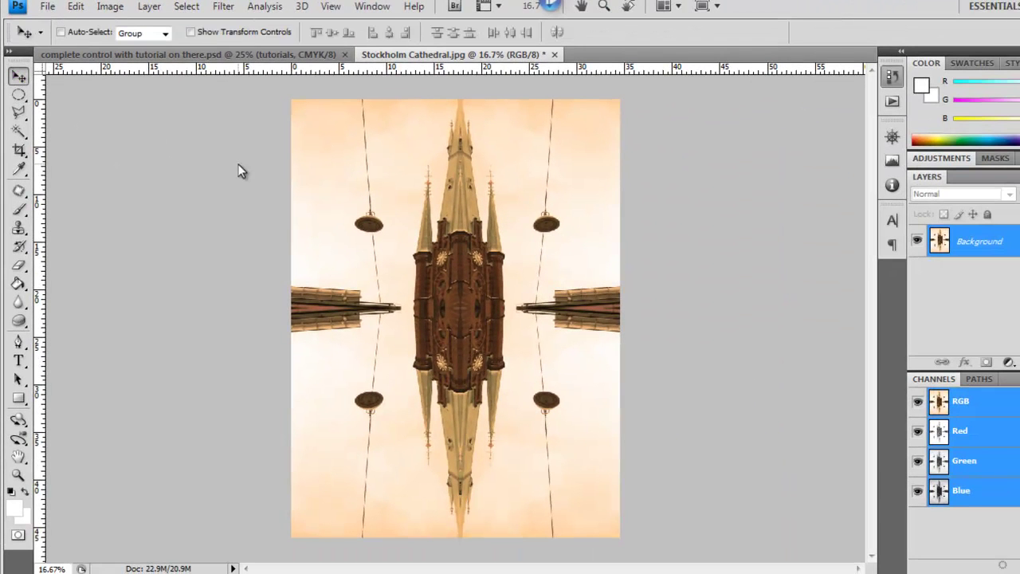